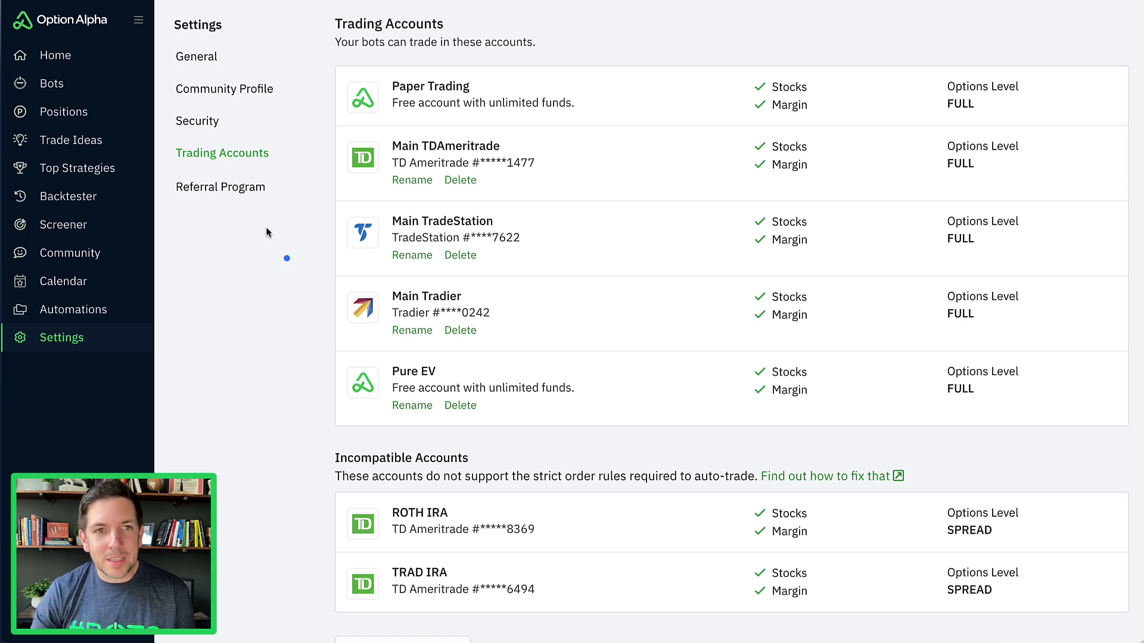
- Scroll the Trading Accounts settings down to the Add Account section's unauthorized tastytrade card
{"action": "left_click_drag", "start_coordinate": [177, 172], "coordinate": [273, 175]}
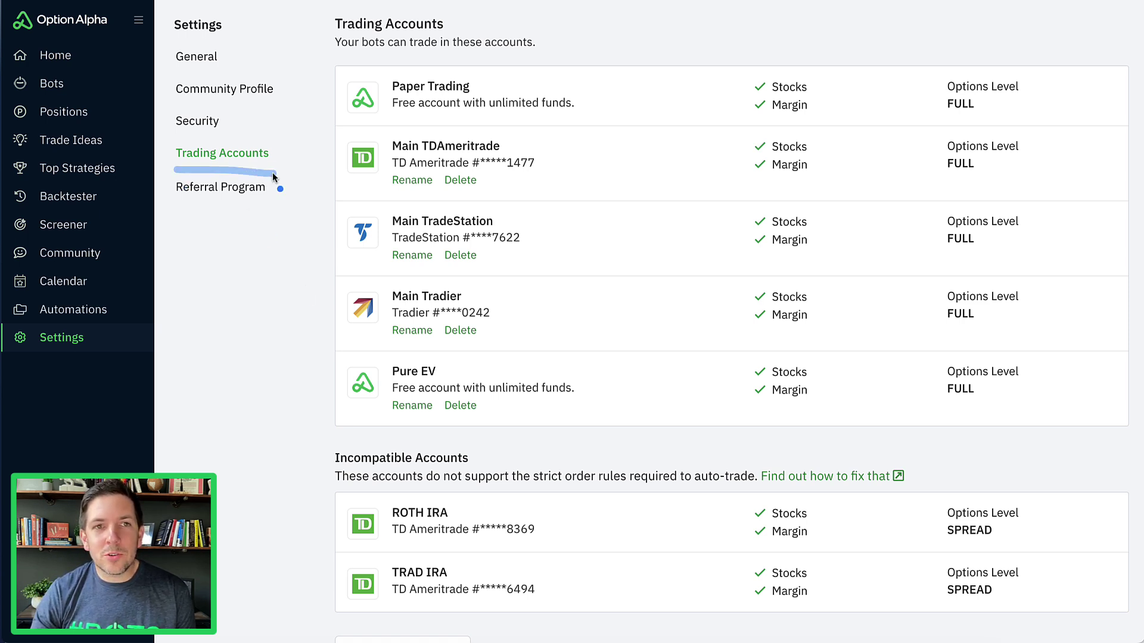
{"action": "scroll", "coordinate": [486, 176], "scroll_direction": "down", "scroll_amount": 10}
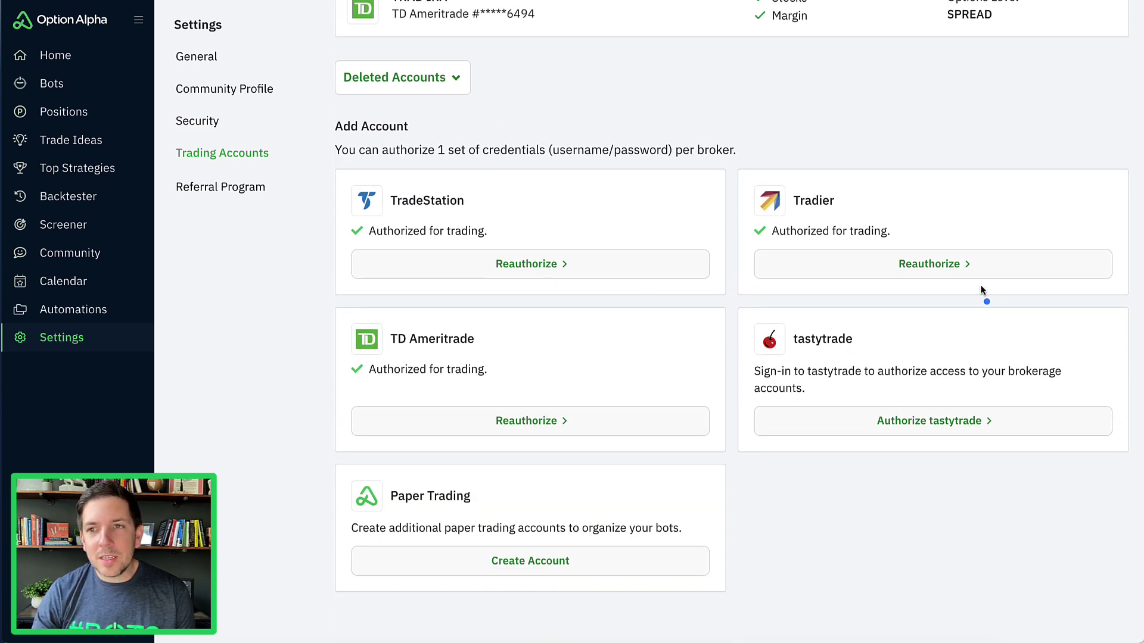
{"action": "mouse_move", "coordinate": [1024, 299]}
{"action": "left_mouse_down"}
{"action": "mouse_move", "coordinate": [793, 299]}
{"action": "mouse_move", "coordinate": [735, 458]}
{"action": "mouse_move", "coordinate": [1131, 456]}
{"action": "mouse_move", "coordinate": [1139, 322]}
{"action": "mouse_move", "coordinate": [1013, 299]}
{"action": "left_mouse_up"}
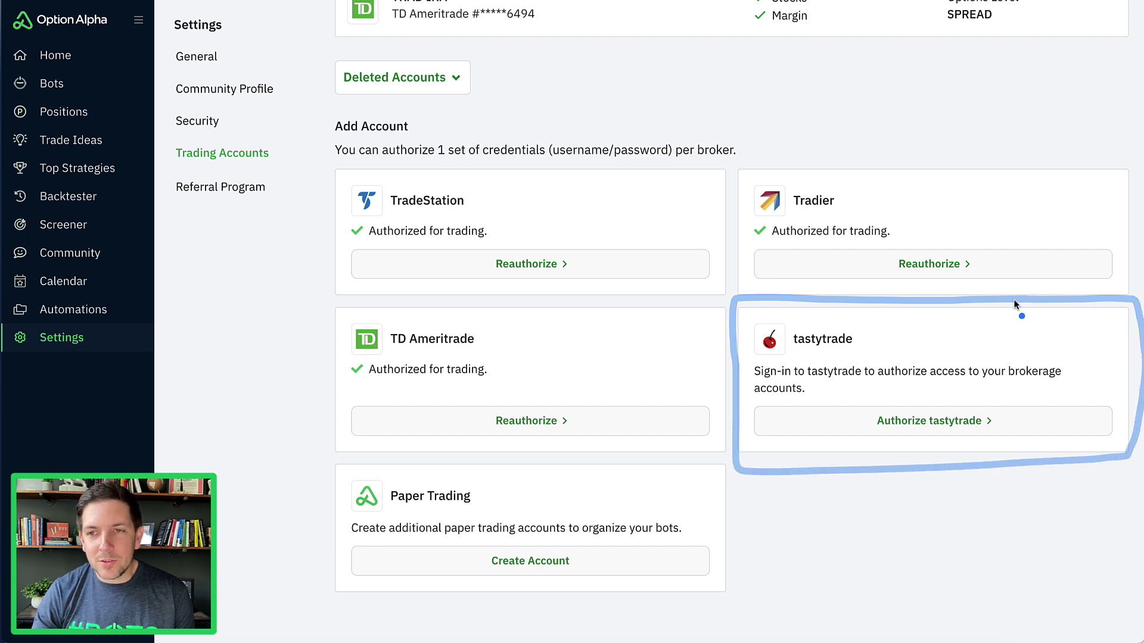
- Authorize tastytrade for Option Alpha by signing in with the tastytrade login email and password
{"action": "left_click", "coordinate": [934, 426]}
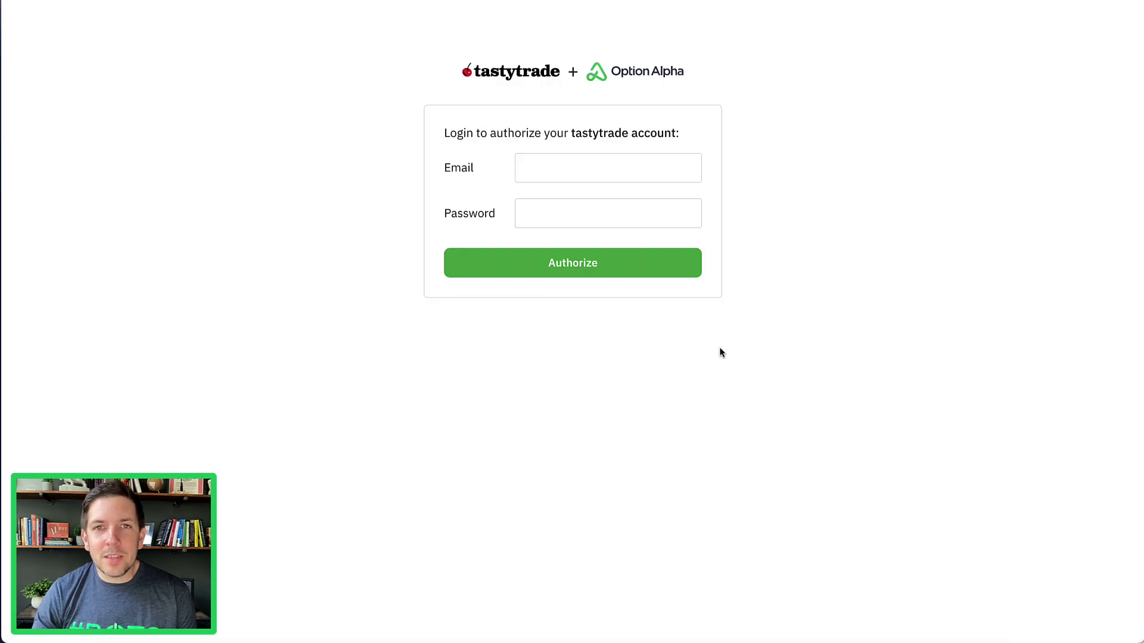
{"action": "left_click", "coordinate": [622, 173]}
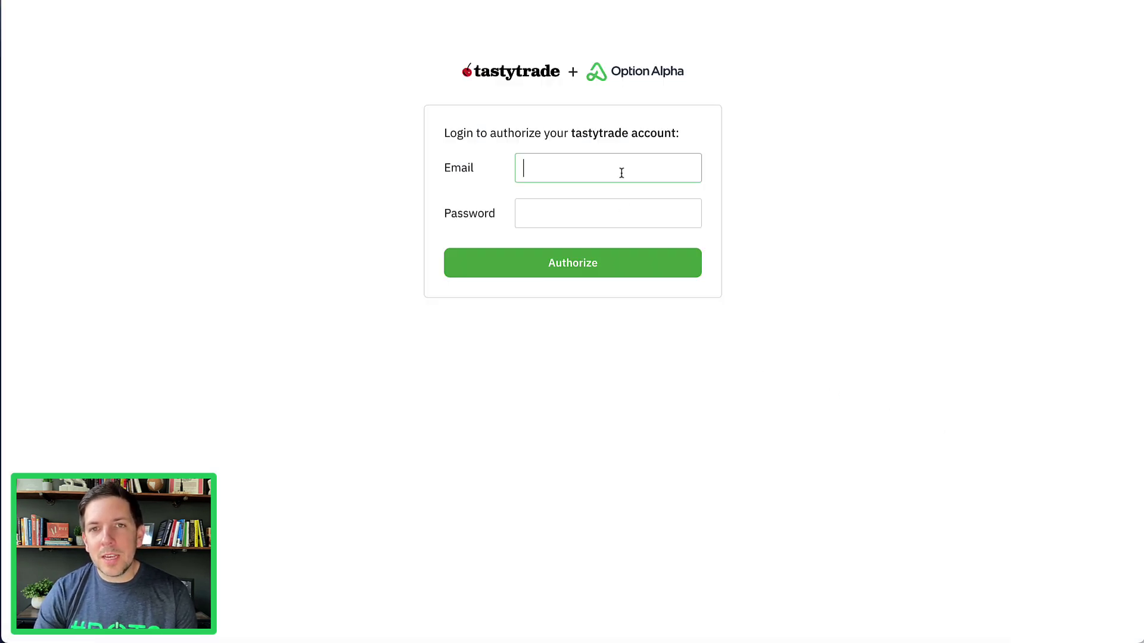
{"action": "type", "text": "kirk"}
{"action": "key", "text": "Tab"}
{"action": "type", "text": "*****"}
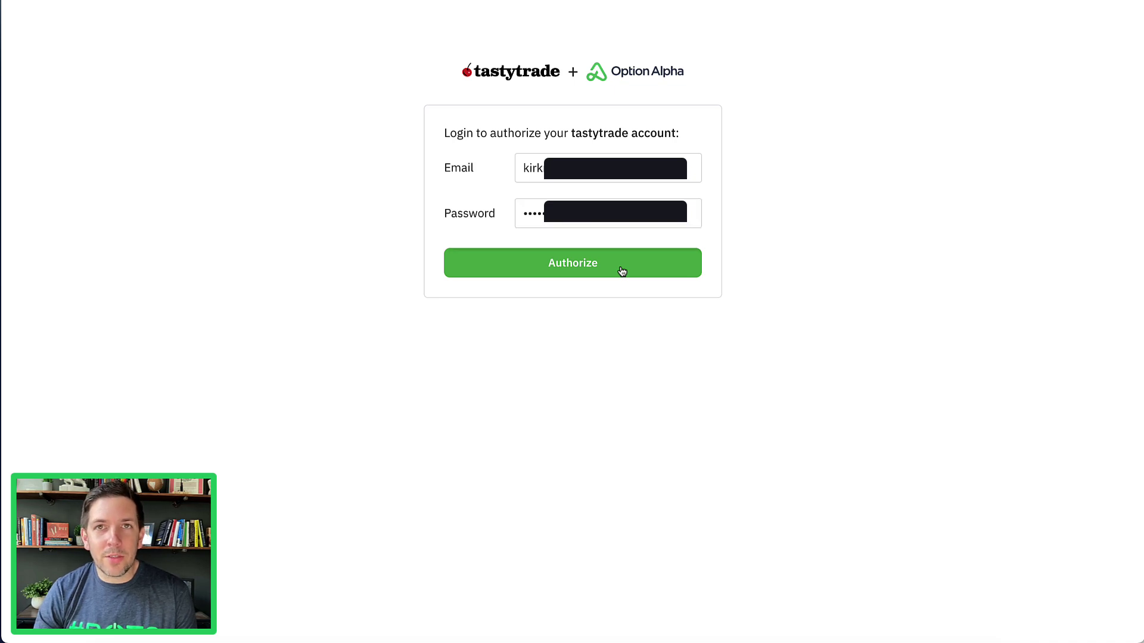
{"action": "left_click", "coordinate": [622, 270]}
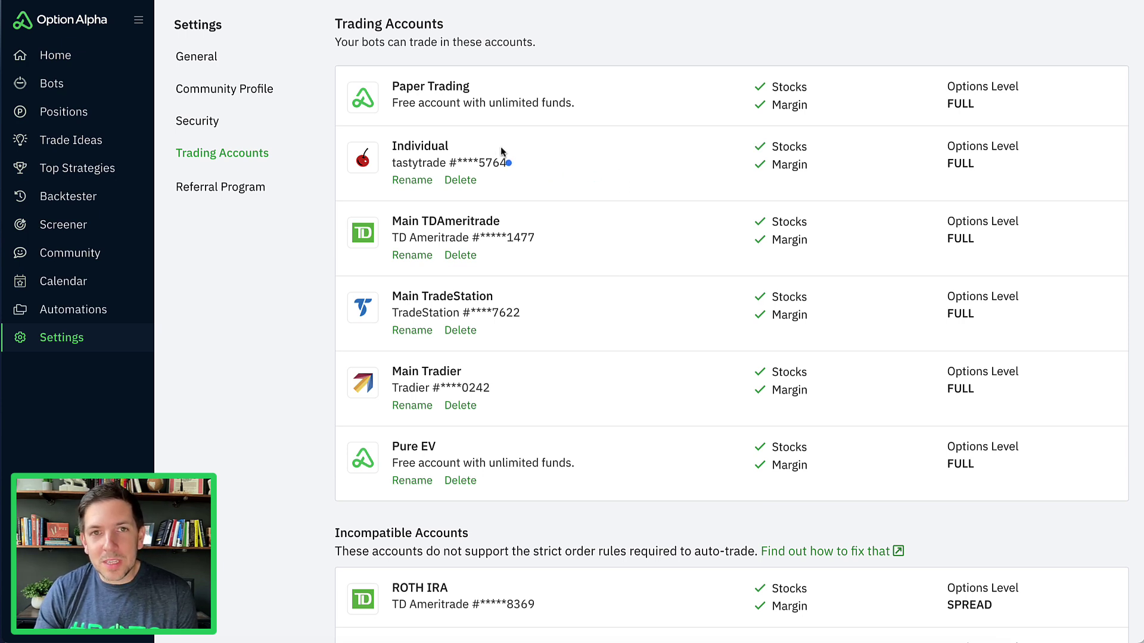
{"action": "mouse_move", "coordinate": [507, 124]}
{"action": "left_mouse_down"}
{"action": "mouse_move", "coordinate": [386, 122]}
{"action": "mouse_move", "coordinate": [339, 146]}
{"action": "mouse_move", "coordinate": [337, 202]}
{"action": "mouse_move", "coordinate": [1056, 199]}
{"action": "mouse_move", "coordinate": [1110, 139]}
{"action": "mouse_move", "coordinate": [886, 117]}
{"action": "mouse_move", "coordinate": [504, 124]}
{"action": "left_mouse_up"}
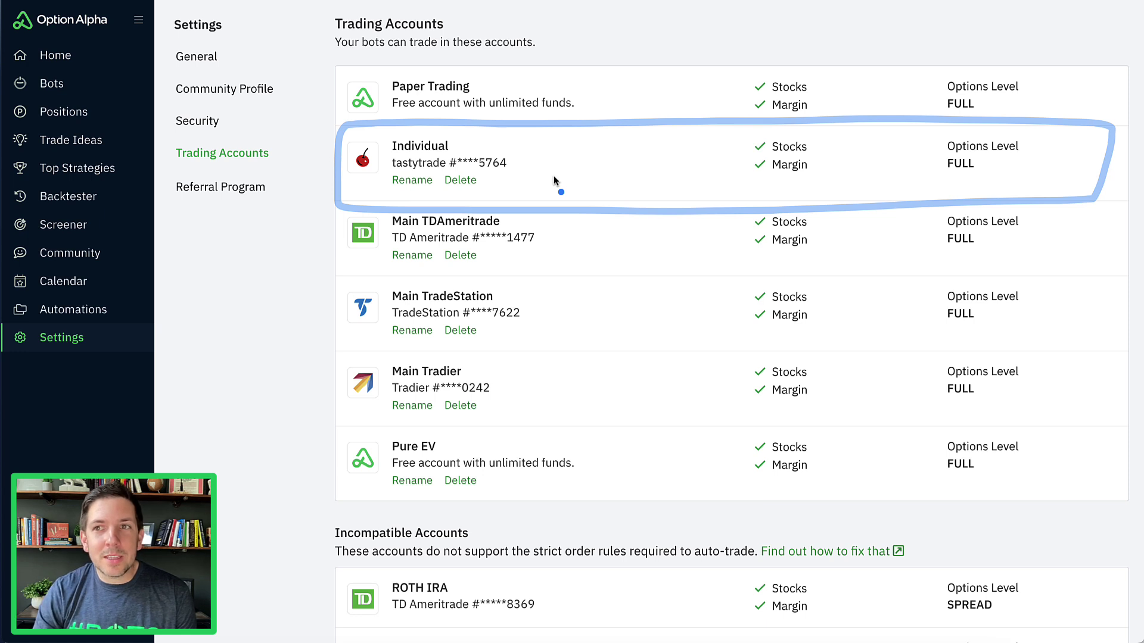
{"action": "left_click_drag", "start_coordinate": [934, 174], "coordinate": [972, 174]}
{"action": "left_click", "coordinate": [939, 193]}
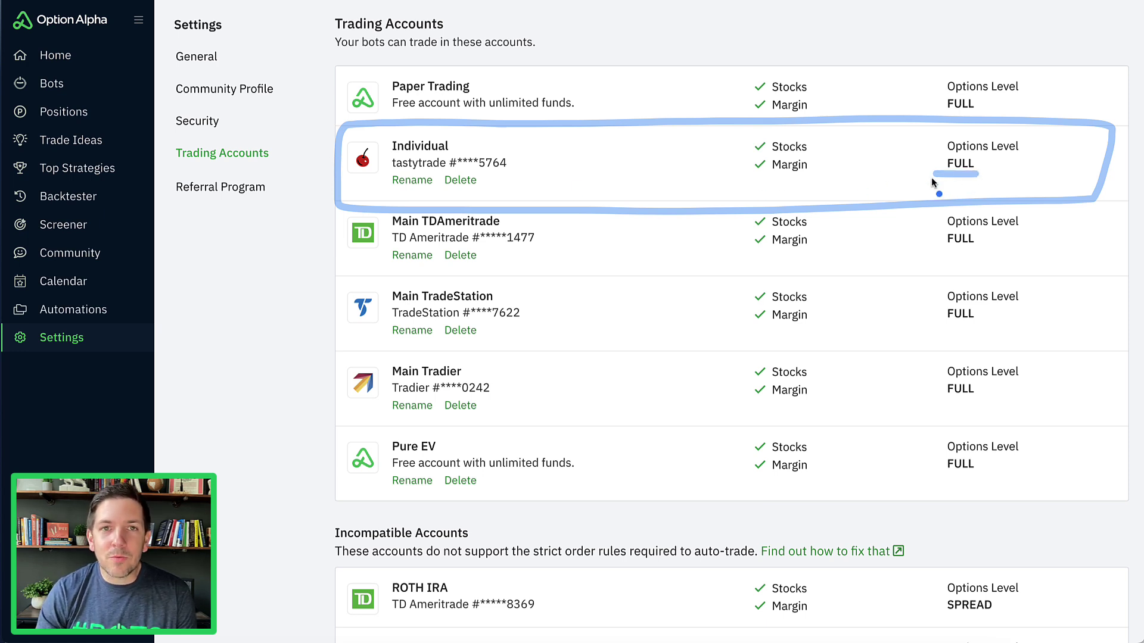
{"action": "key", "text": "Escape"}
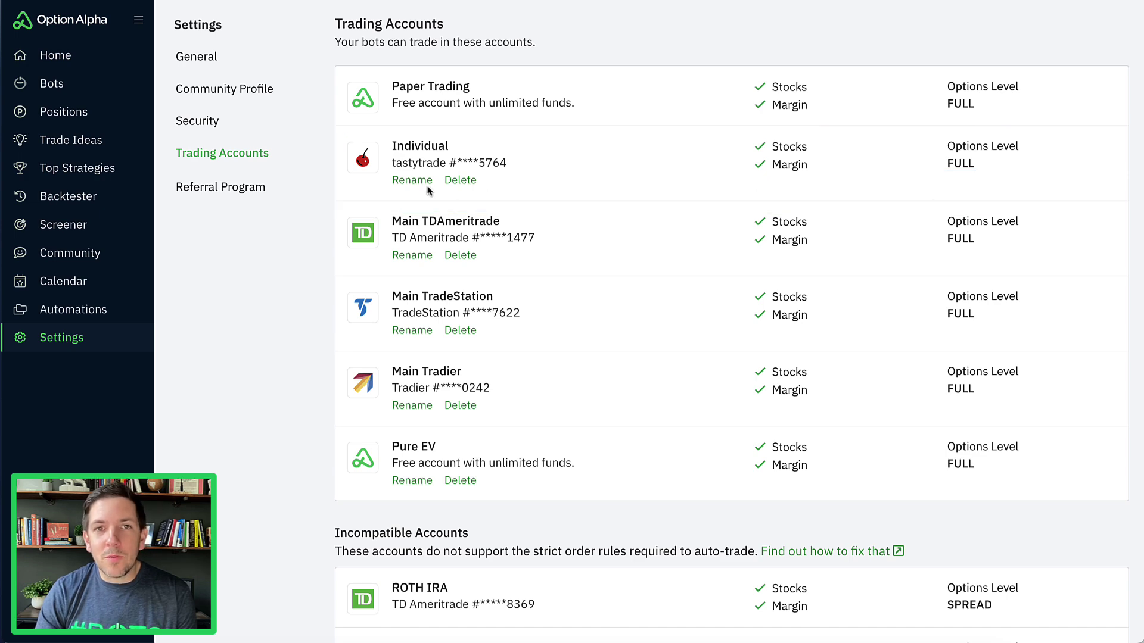
- Rename the tastytrade Individual account to 'Main tastytrade' and save it
{"action": "left_click", "coordinate": [413, 180]}
{"action": "type", "text": "M"}
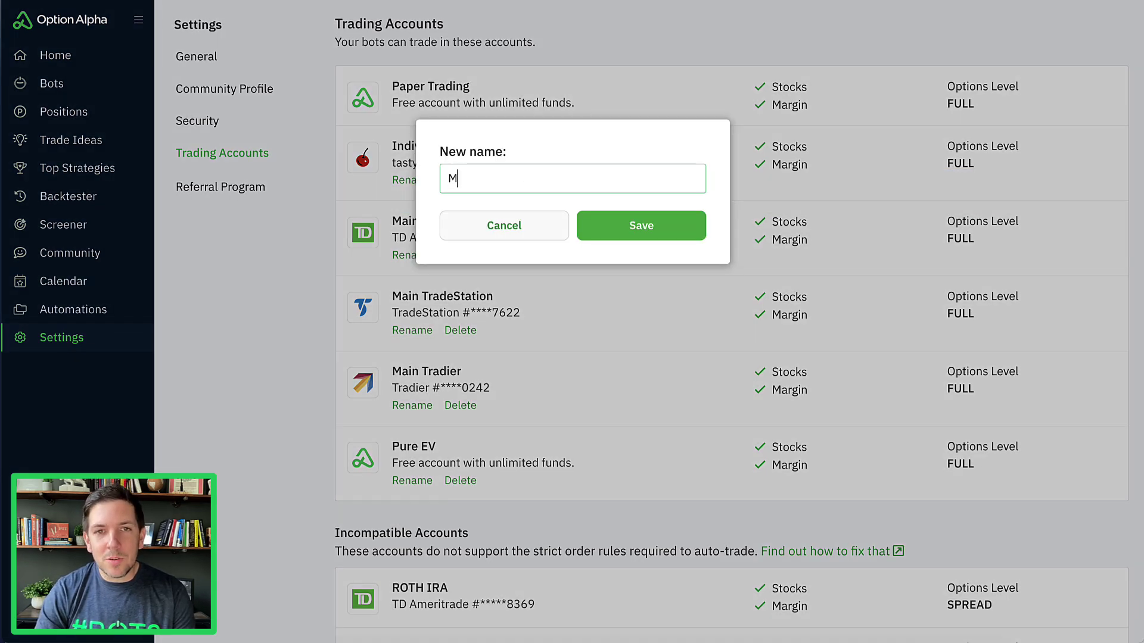
{"action": "type", "text": "ain T"}
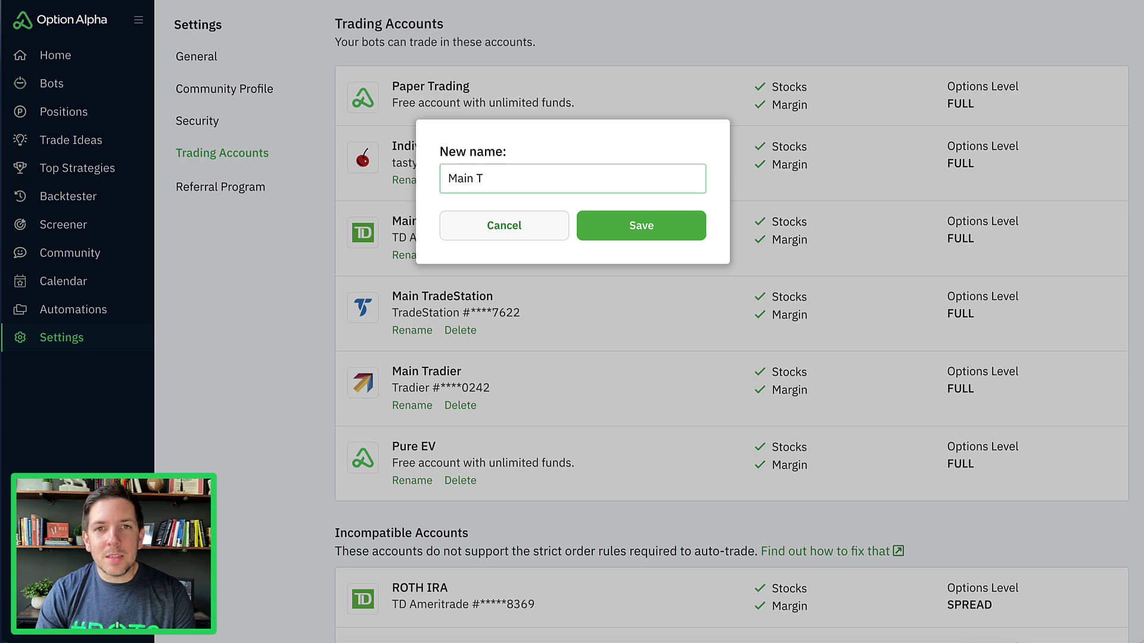
{"action": "key", "text": "BackSpace"}
{"action": "type", "text": "trad"}
{"action": "key", "text": "BackSpace"}
{"action": "key", "text": "BackSpace"}
{"action": "key", "text": "BackSpace"}
{"action": "type", "text": "astytrade"}
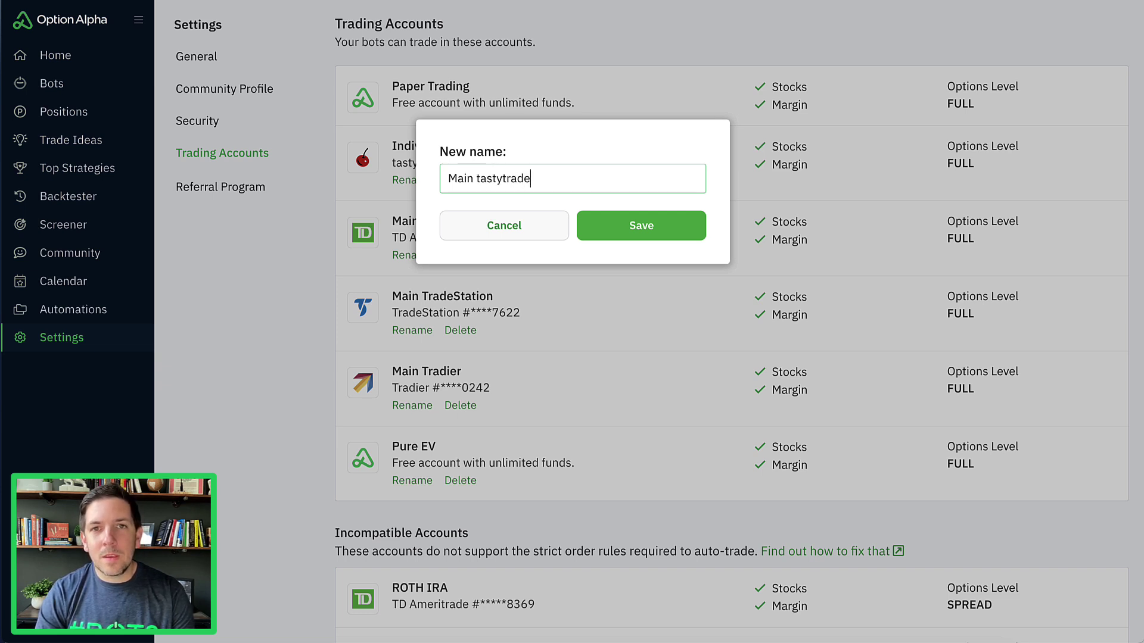
{"action": "left_click", "coordinate": [627, 232]}
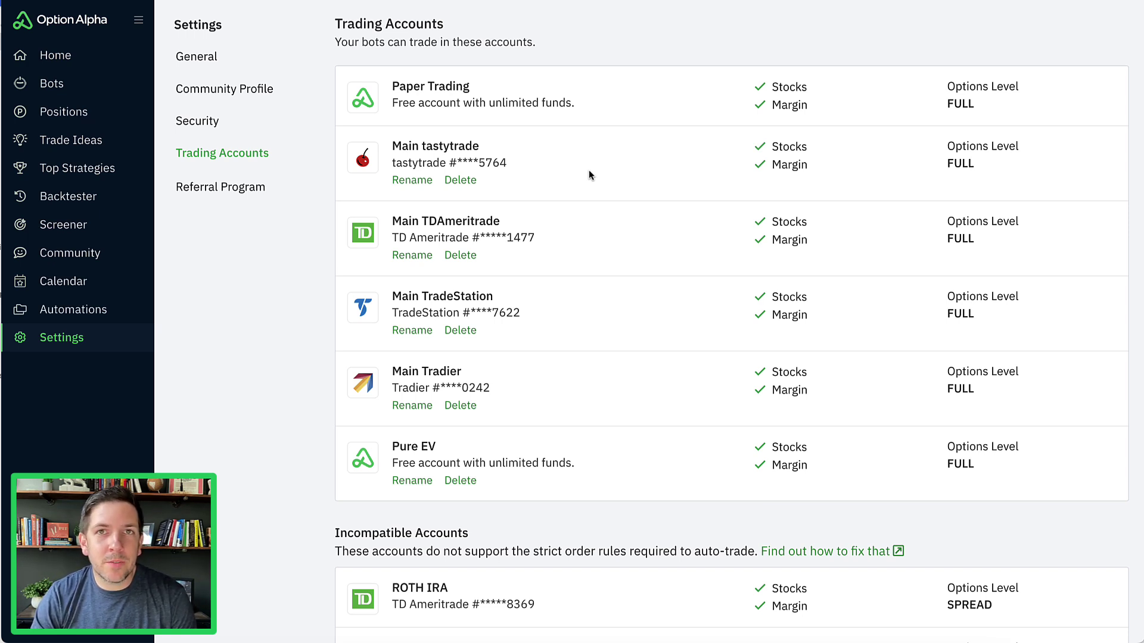
{"action": "scroll", "coordinate": [589, 169], "scroll_direction": "down", "scroll_amount": 1}
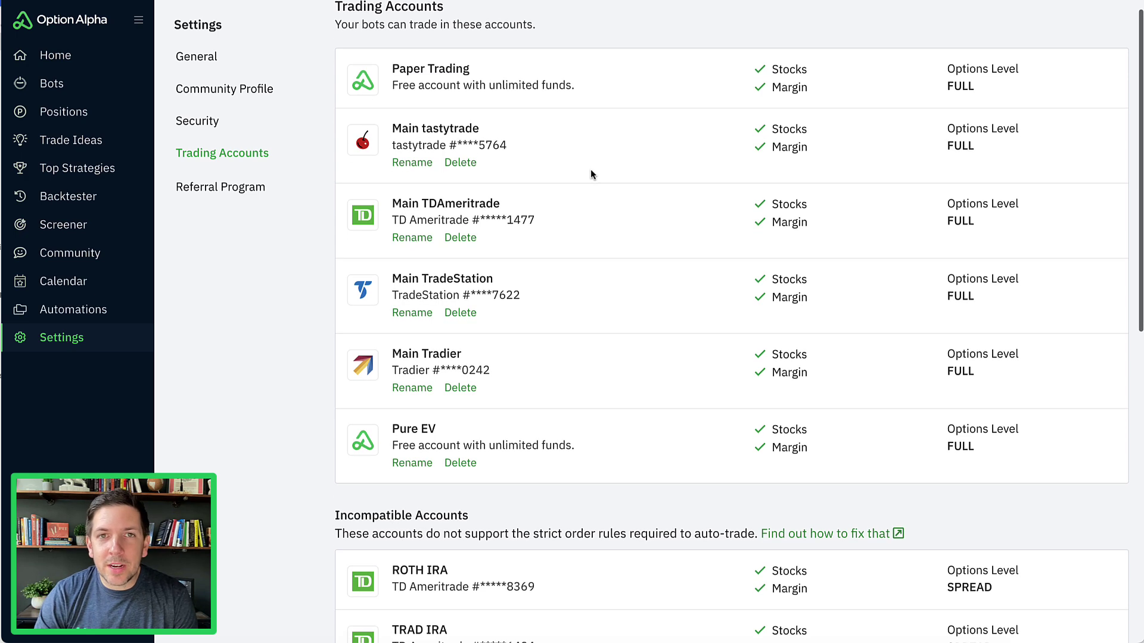
{"action": "scroll", "coordinate": [591, 169], "scroll_direction": "up", "scroll_amount": 1}
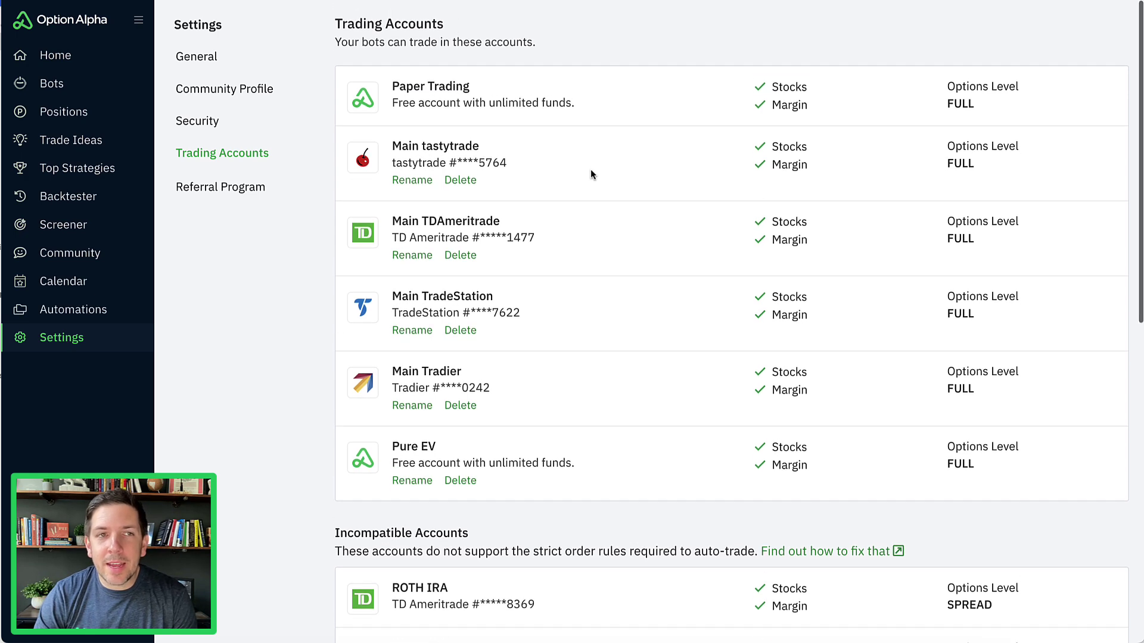
- Start a new empty bot from the Bots list and assign it to Main tastytrade
{"action": "left_click", "coordinate": [87, 90]}
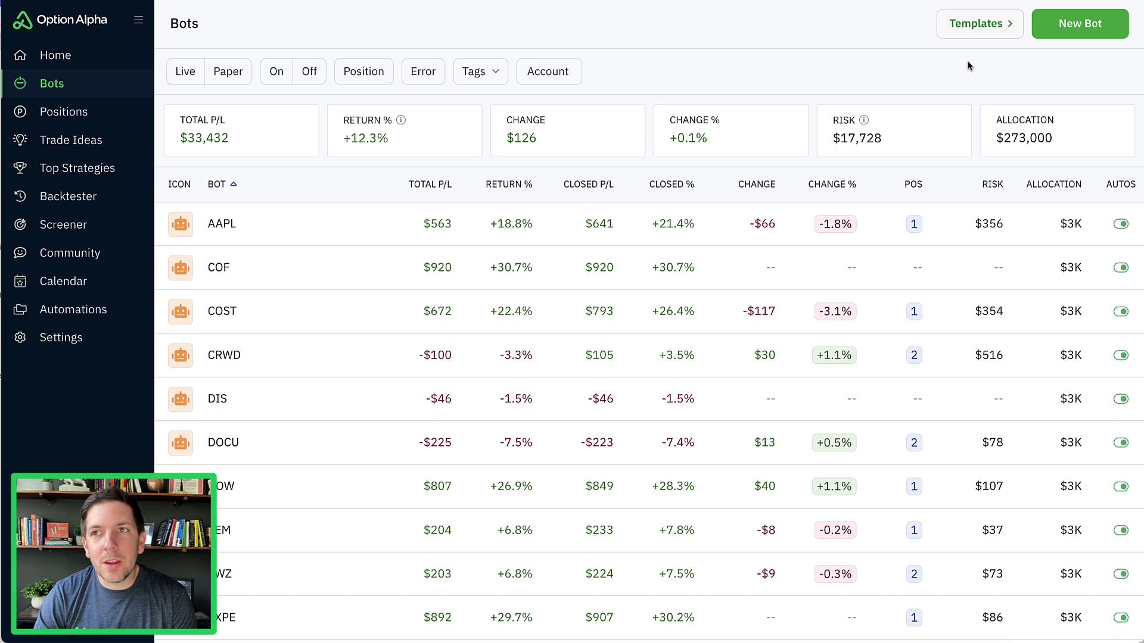
{"action": "left_click", "coordinate": [1053, 33]}
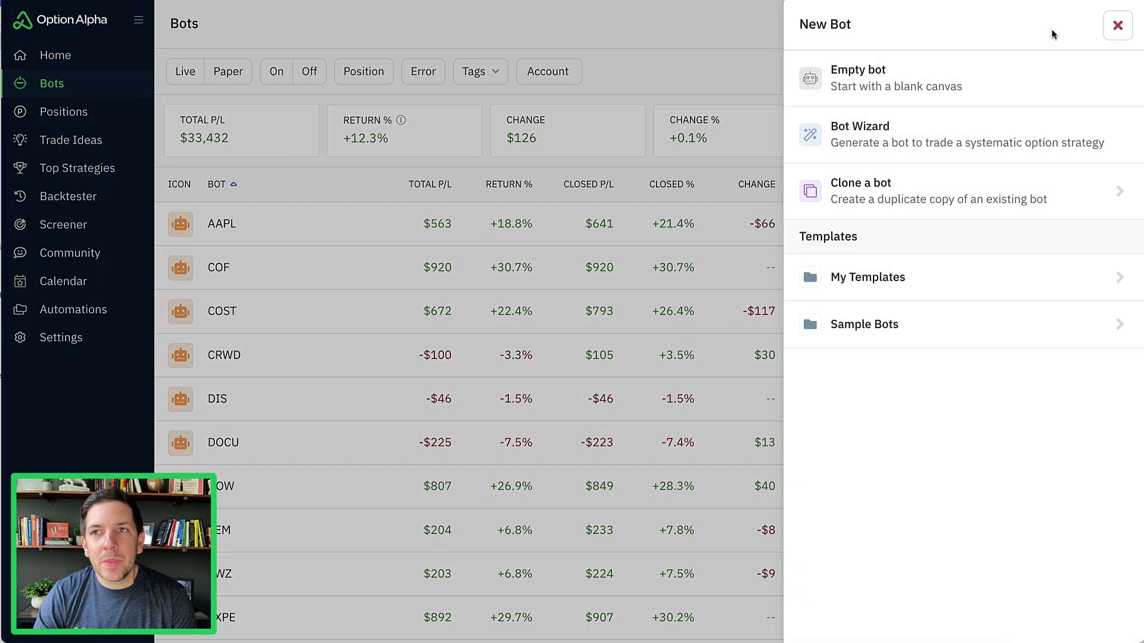
{"action": "left_click", "coordinate": [1021, 75]}
{"action": "left_click", "coordinate": [1049, 128]}
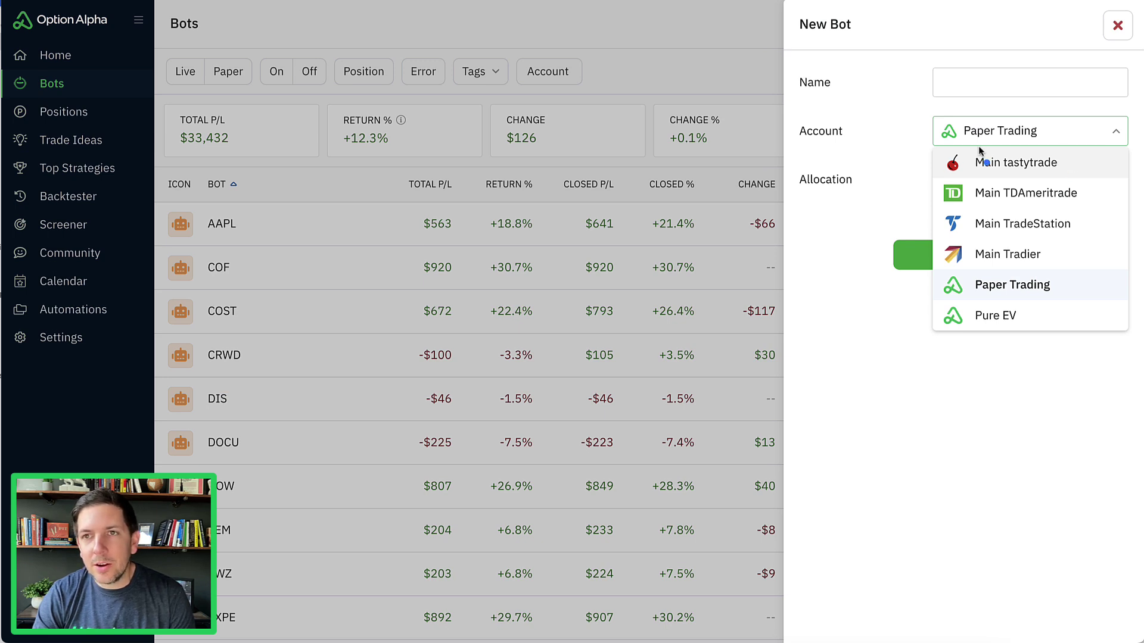
{"action": "mouse_move", "coordinate": [791, 146]}
{"action": "left_mouse_down"}
{"action": "mouse_move", "coordinate": [909, 154]}
{"action": "mouse_move", "coordinate": [918, 176]}
{"action": "mouse_move", "coordinate": [1075, 181]}
{"action": "left_mouse_up"}
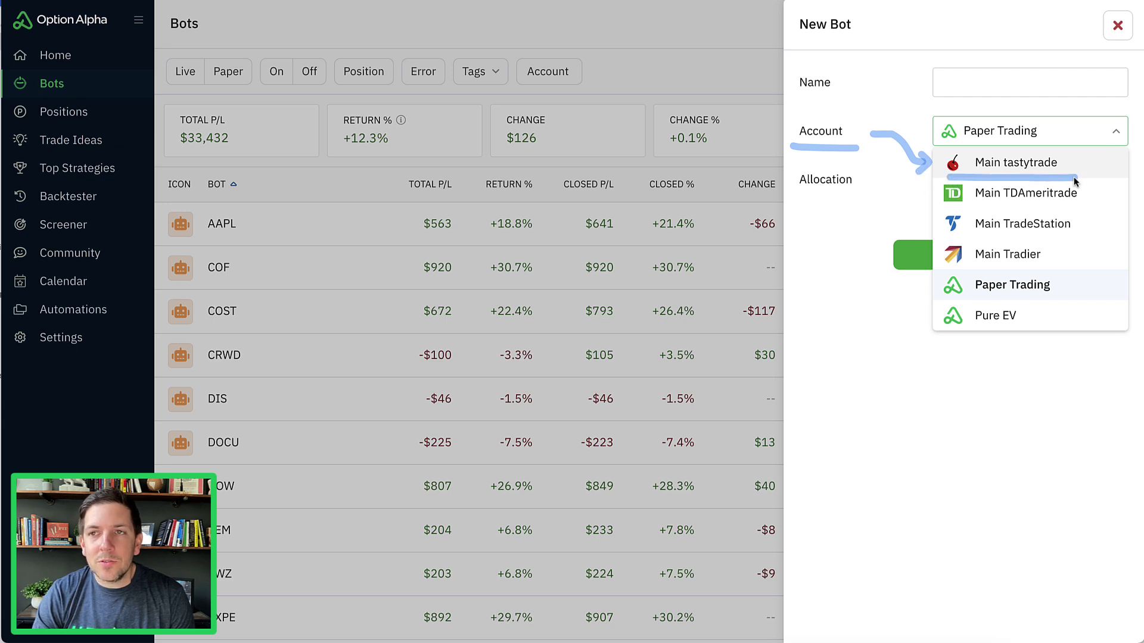
{"action": "left_click", "coordinate": [1038, 167]}
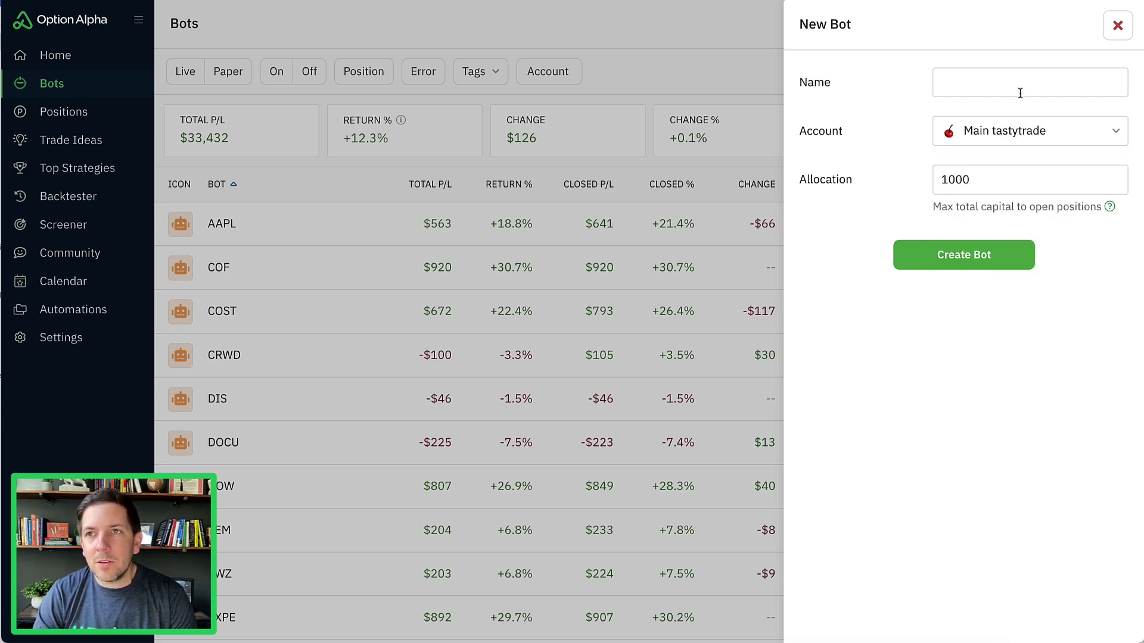
- Name the bot, set its allocation to 2000, create it and open Bot Settings
{"action": "left_click", "coordinate": [1020, 91]}
{"action": "type", "text": "Kirk's "}
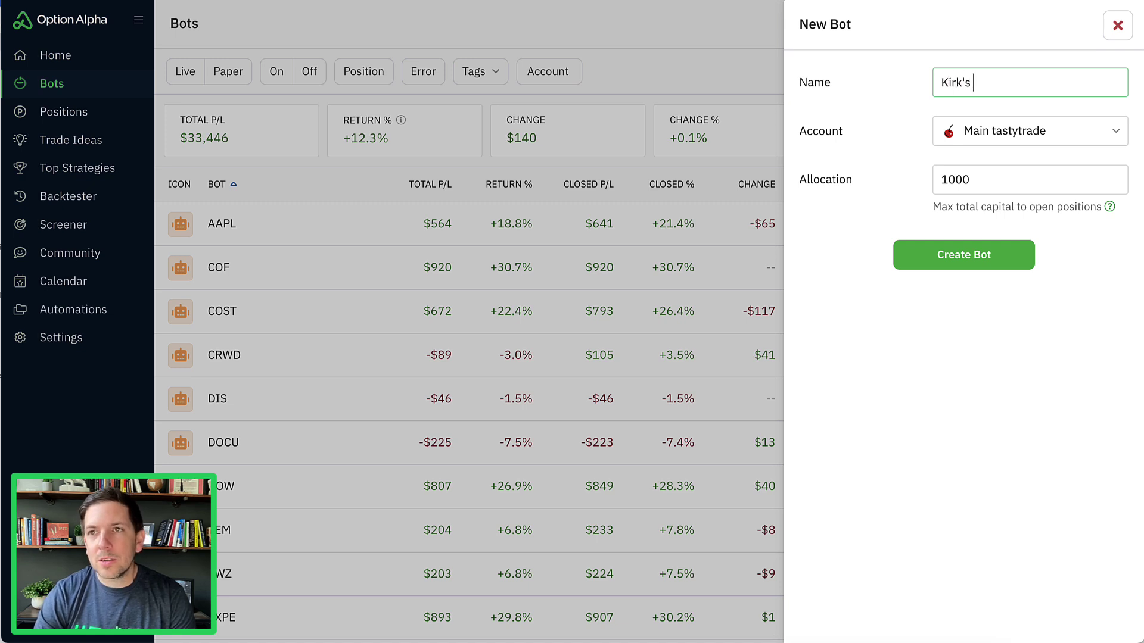
{"action": "type", "text": "tasty"}
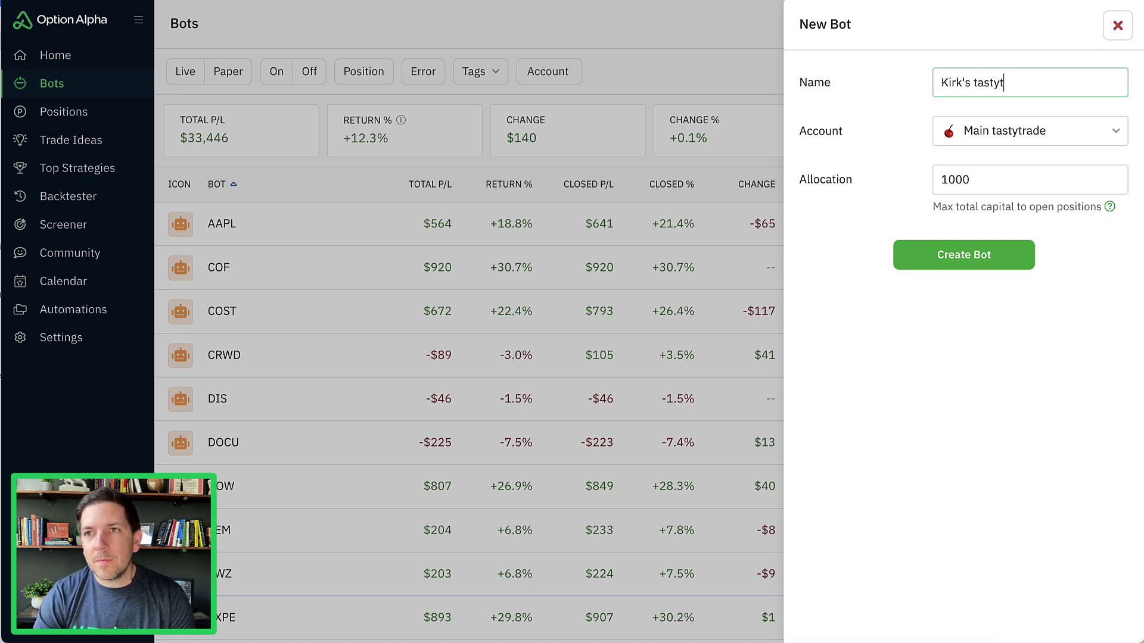
{"action": "type", "text": " bot"}
{"action": "double_click", "coordinate": [996, 182]}
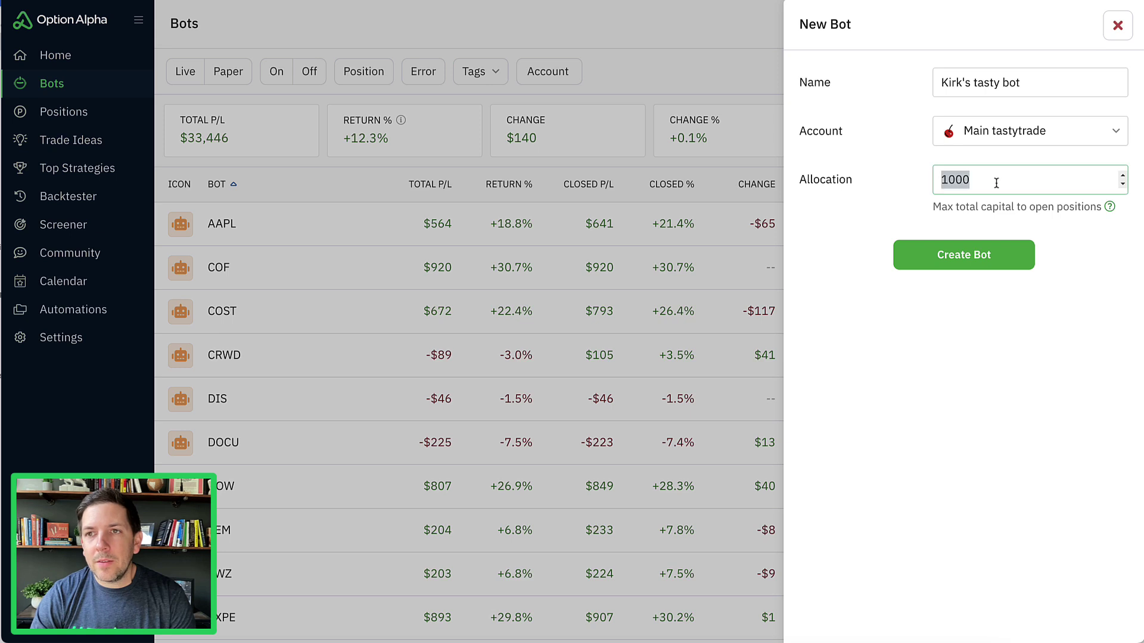
{"action": "type", "text": "2000"}
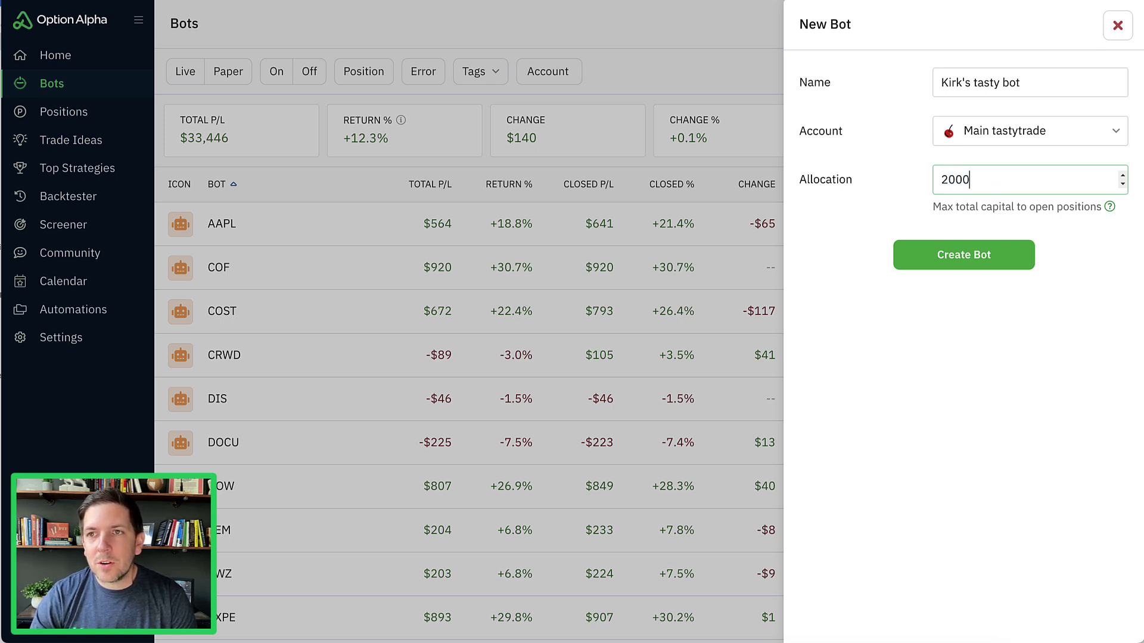
{"action": "left_click", "coordinate": [959, 256]}
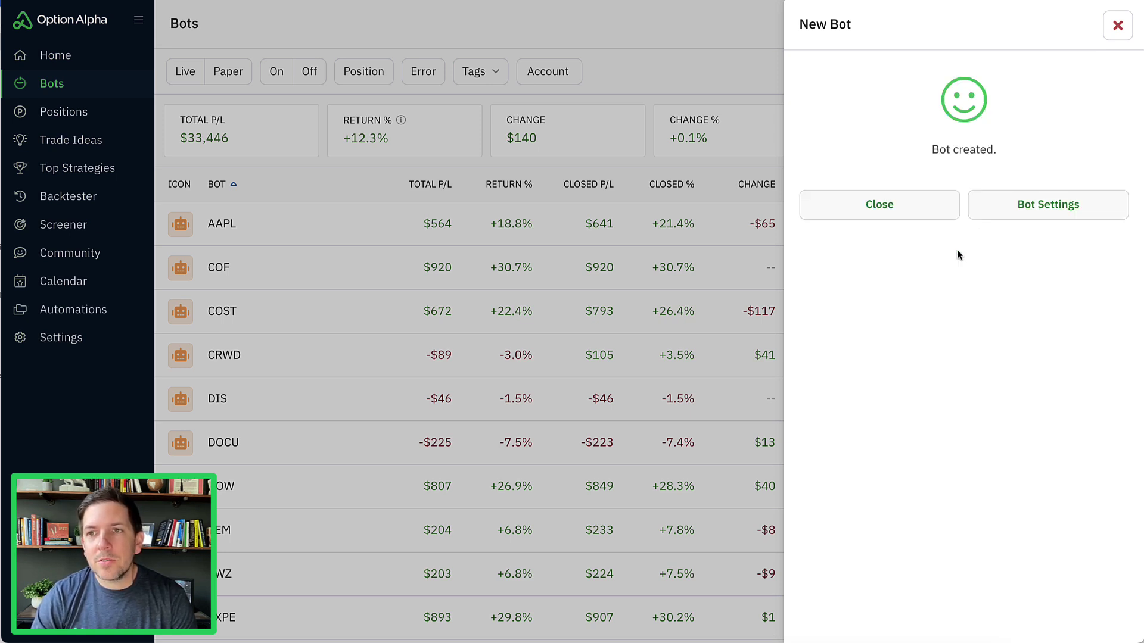
{"action": "left_click", "coordinate": [995, 207]}
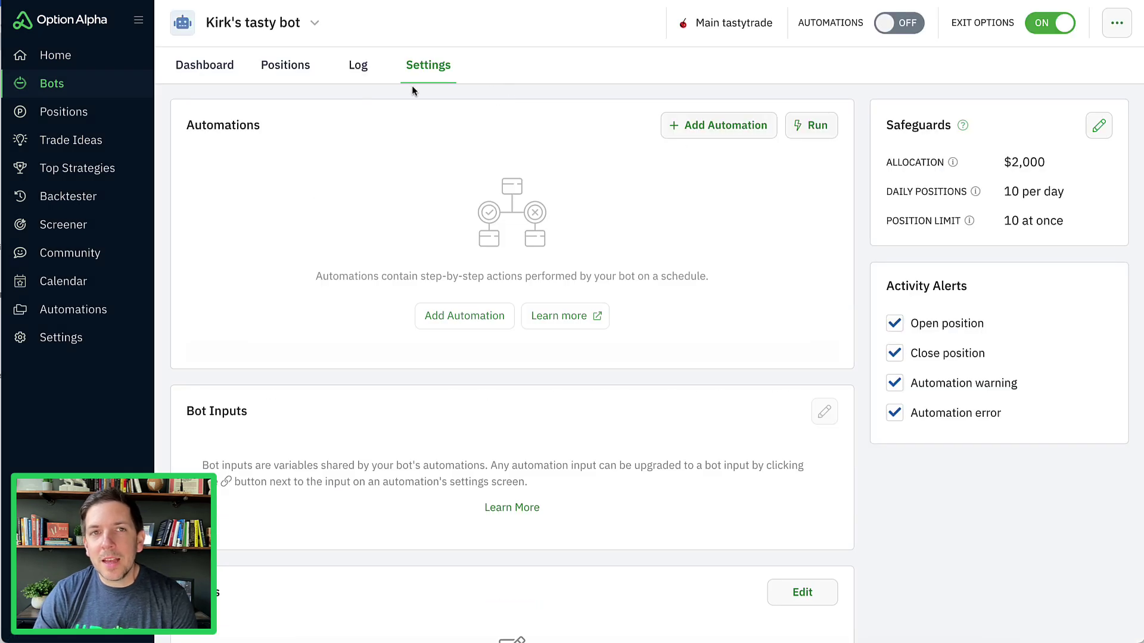
- Show the bot's empty Positions tab, then bring up tastytrade's Positions page with SPY
{"action": "left_click", "coordinate": [287, 66]}
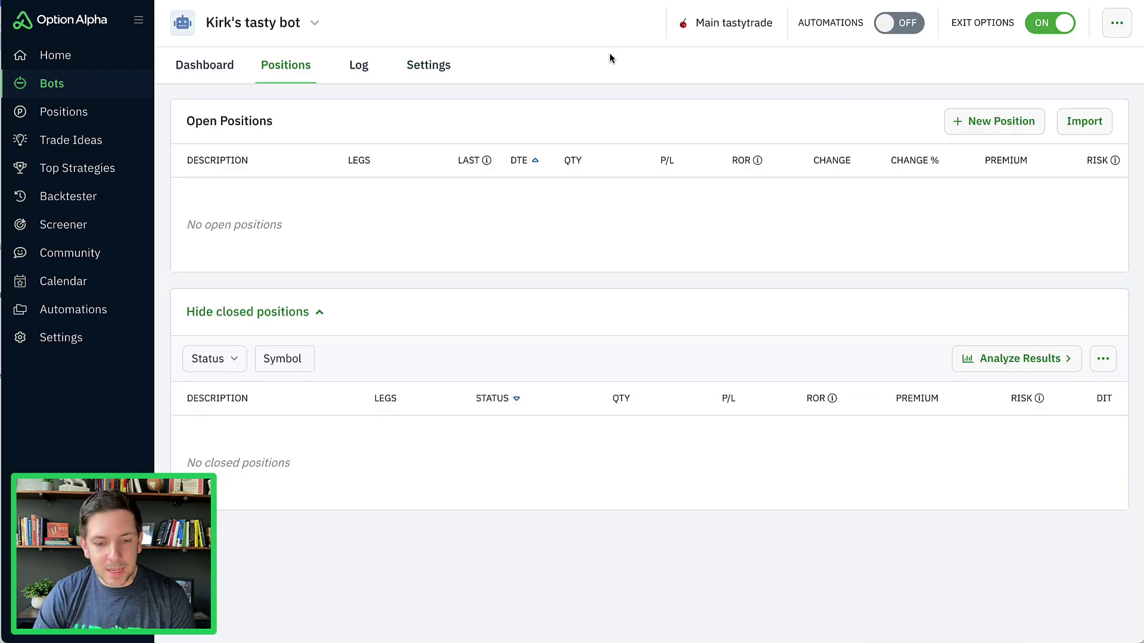
{"action": "left_click_drag", "start_coordinate": [673, 43], "coordinate": [779, 43]}
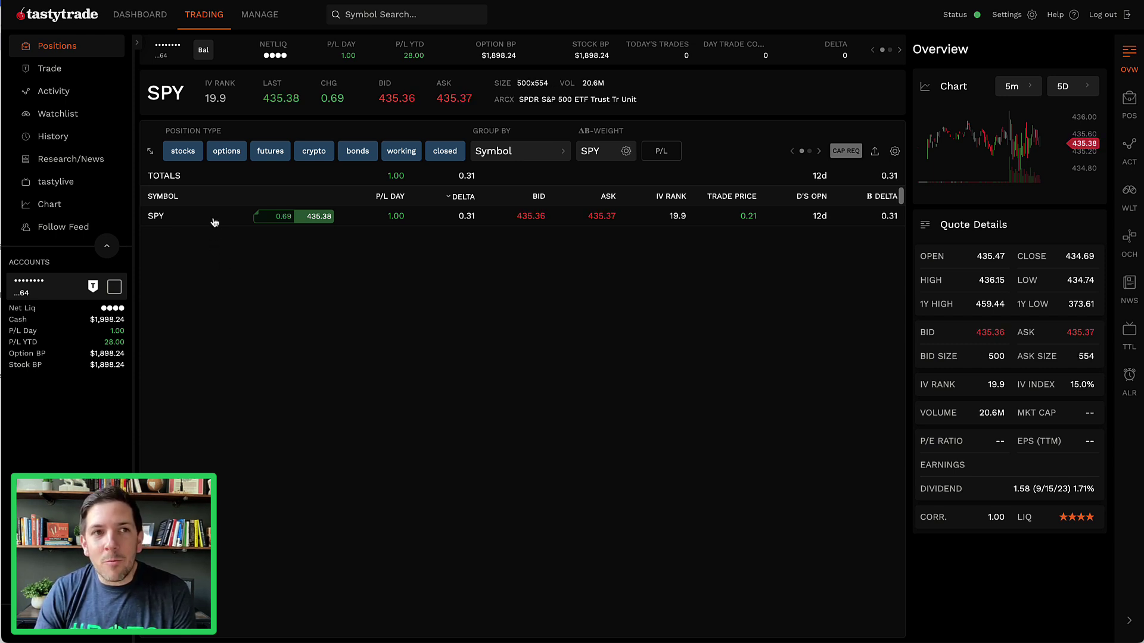
- Check tastytrade's empty Activity order list, then return to the SPY position list
{"action": "left_click", "coordinate": [88, 93]}
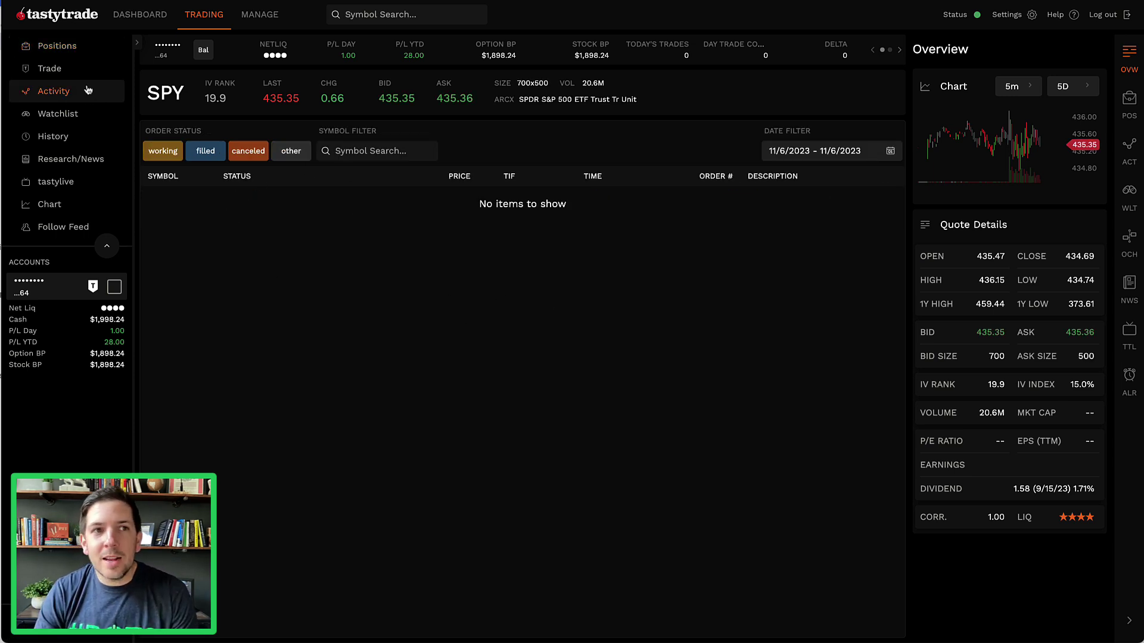
{"action": "left_click", "coordinate": [87, 49]}
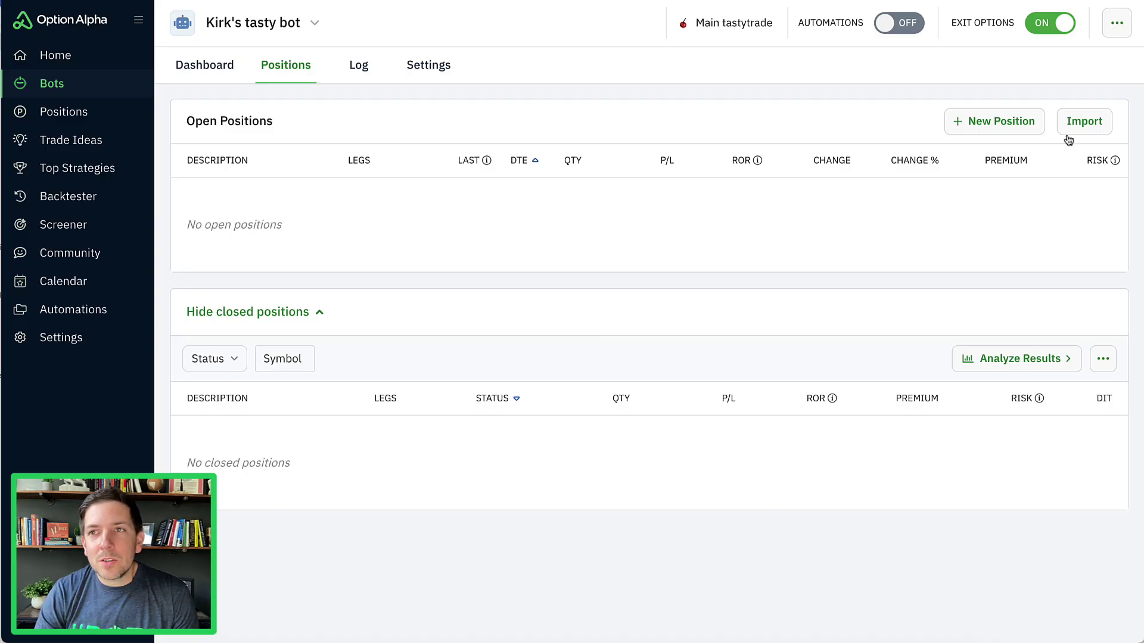
- Import an SPY Short Put Spread using the $409 and $410 put legs into the bot
{"action": "left_click", "coordinate": [1078, 125]}
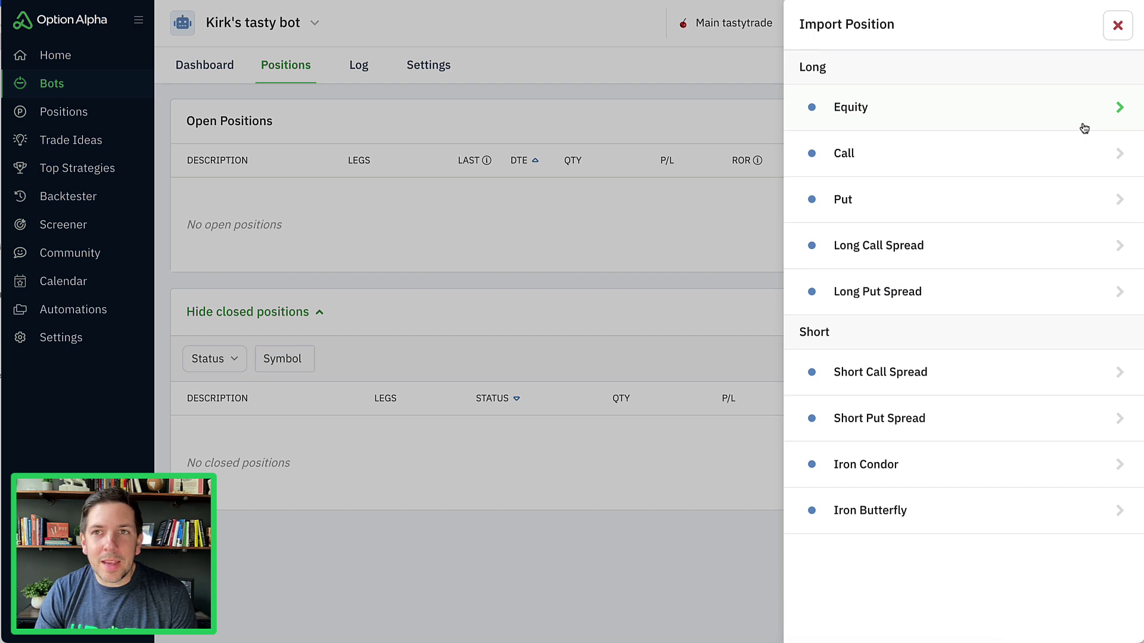
{"action": "left_click", "coordinate": [940, 424]}
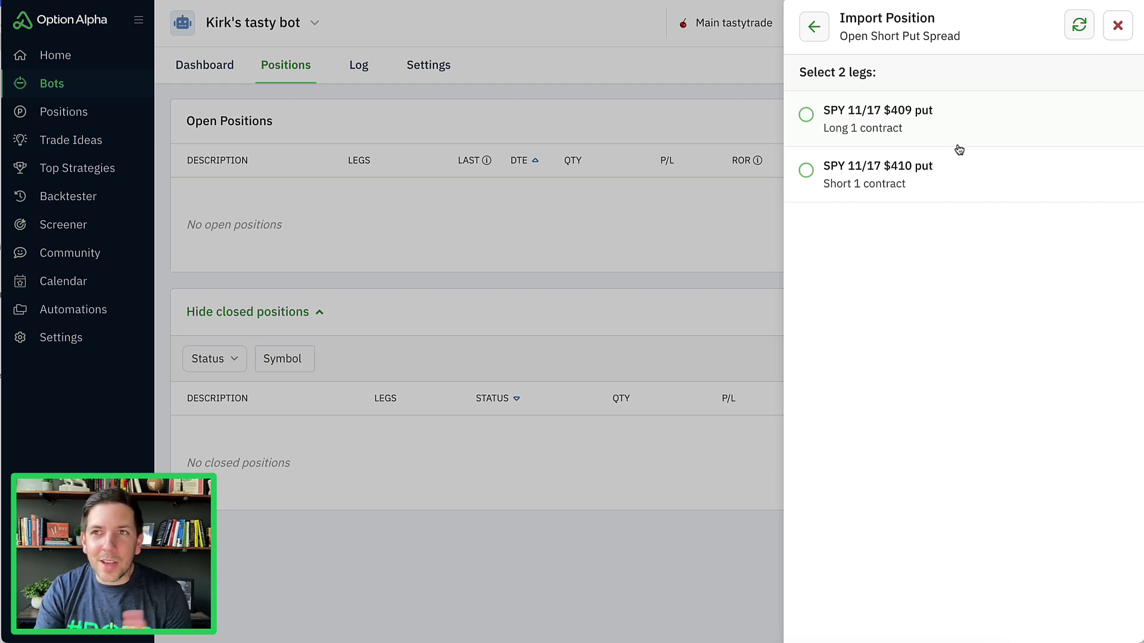
{"action": "left_click", "coordinate": [862, 136]}
{"action": "left_click", "coordinate": [864, 174]}
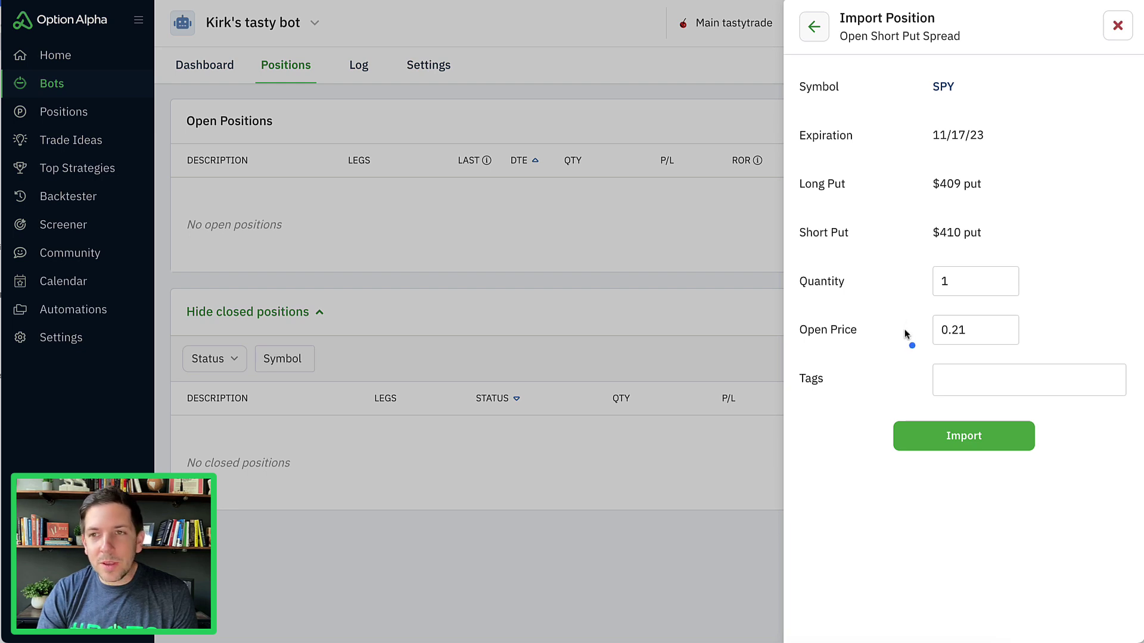
{"action": "mouse_move", "coordinate": [922, 348]}
{"action": "left_mouse_down"}
{"action": "mouse_move", "coordinate": [967, 353]}
{"action": "mouse_move", "coordinate": [1021, 305]}
{"action": "mouse_move", "coordinate": [908, 331]}
{"action": "mouse_move", "coordinate": [925, 345]}
{"action": "left_mouse_up"}
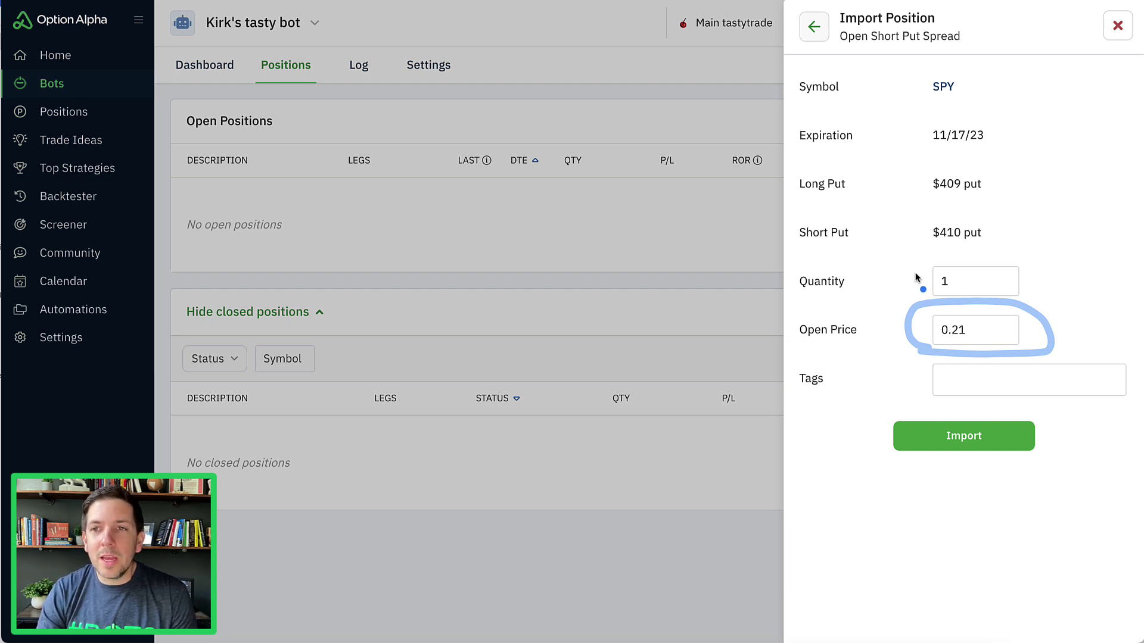
{"action": "left_click_drag", "start_coordinate": [908, 238], "coordinate": [910, 292]}
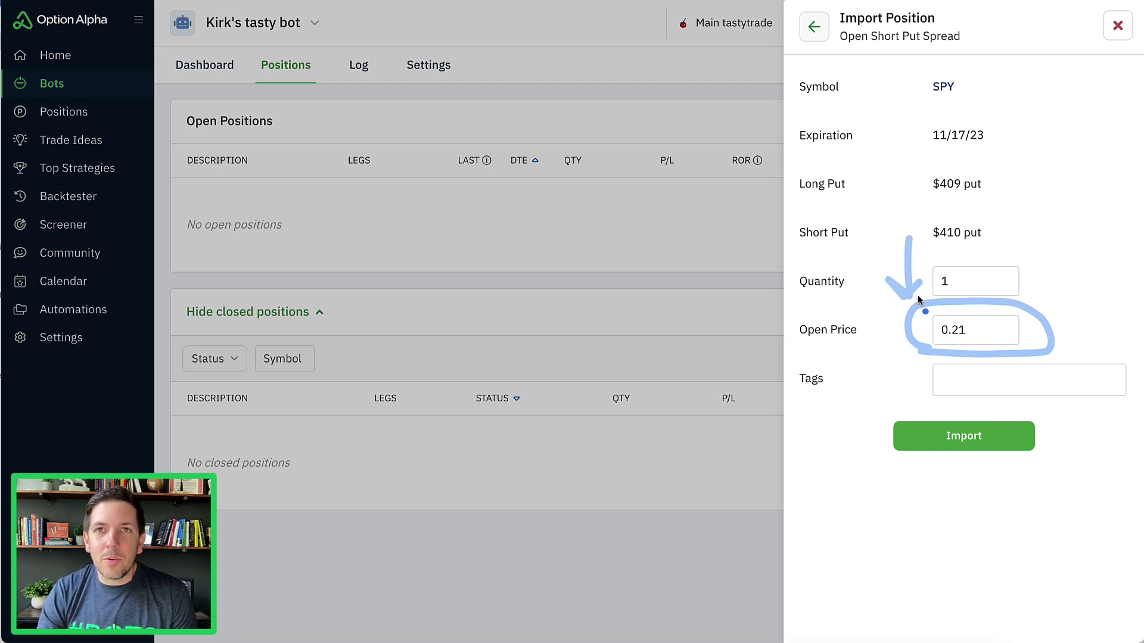
{"action": "left_click", "coordinate": [961, 438]}
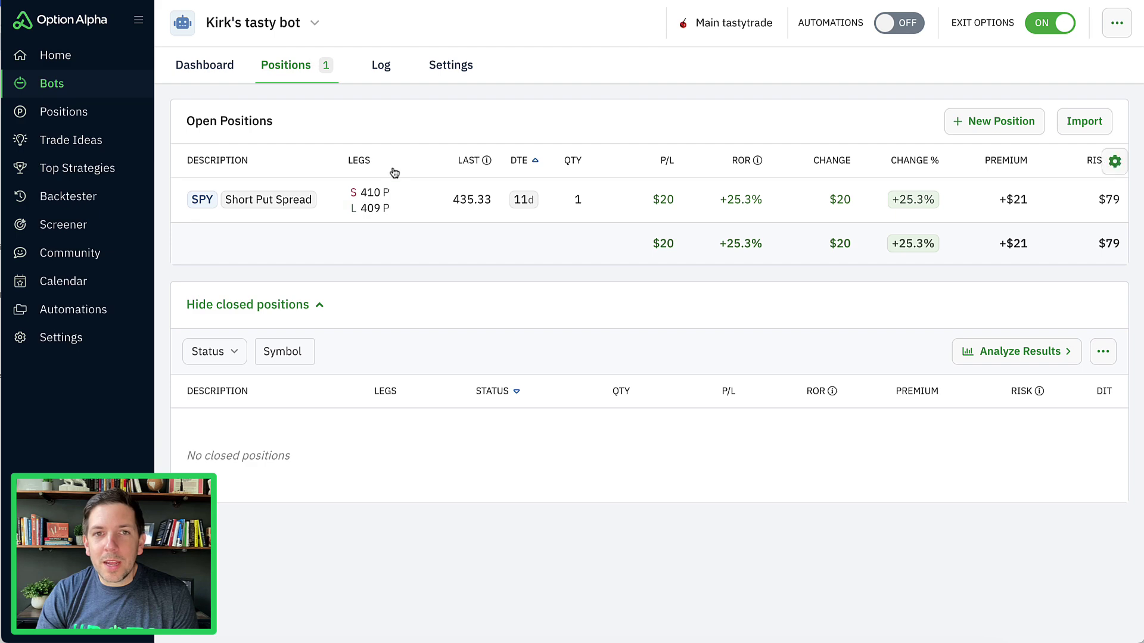
- Open the SPY Short Put Spread's Position Details and scroll to Exit Options
{"action": "left_click", "coordinate": [421, 206]}
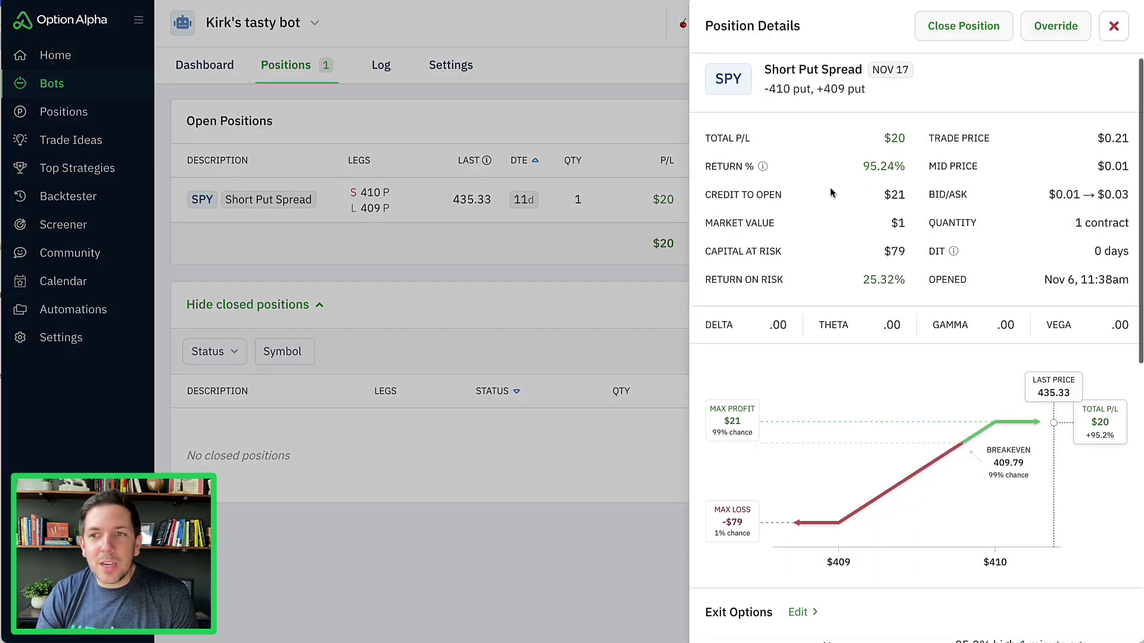
{"action": "scroll", "coordinate": [830, 192], "scroll_direction": "down", "scroll_amount": 4}
{"action": "scroll", "coordinate": [831, 187], "scroll_direction": "down", "scroll_amount": 1}
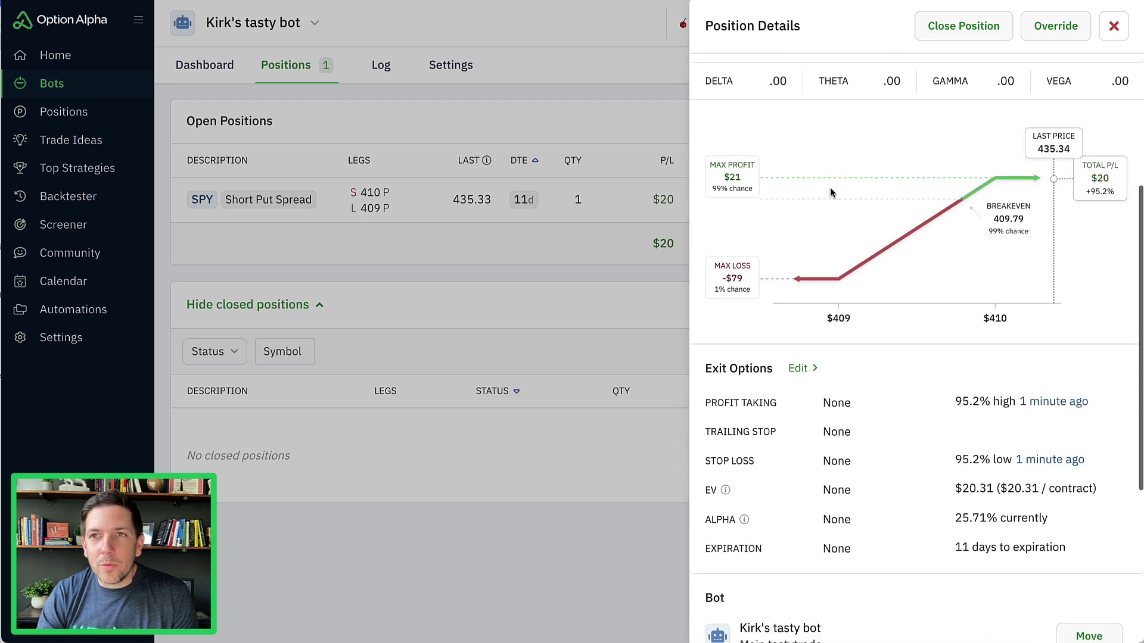
- Try exiting 15 minutes before expiration with a 1-day wait, leaving Profit Taking at None
{"action": "left_click", "coordinate": [801, 358]}
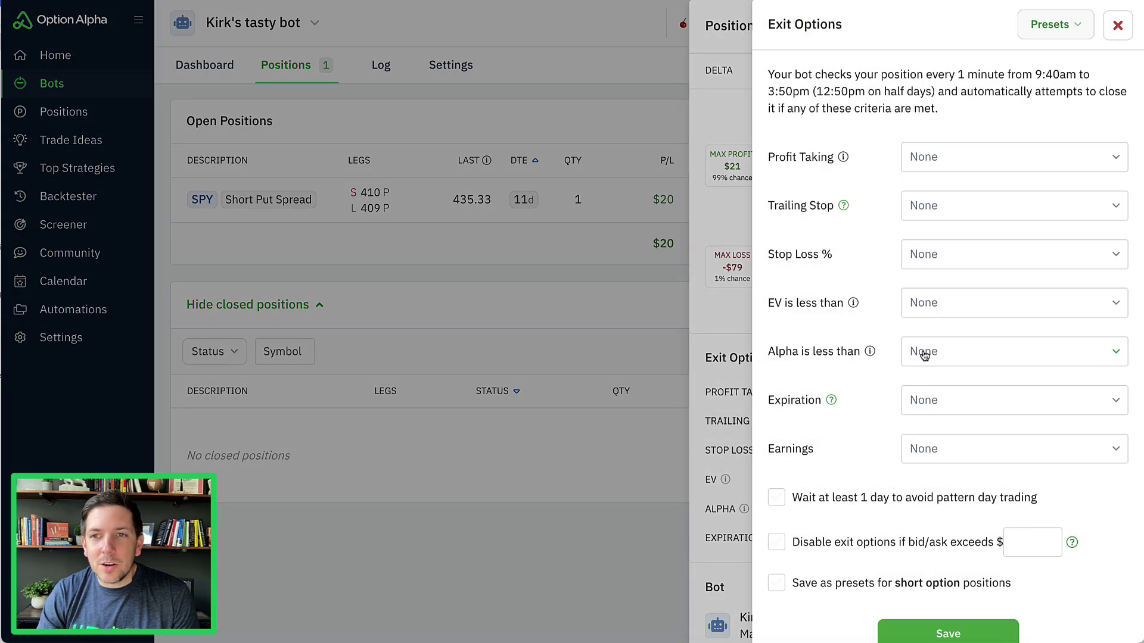
{"action": "left_click", "coordinate": [962, 397]}
{"action": "left_click", "coordinate": [964, 429]}
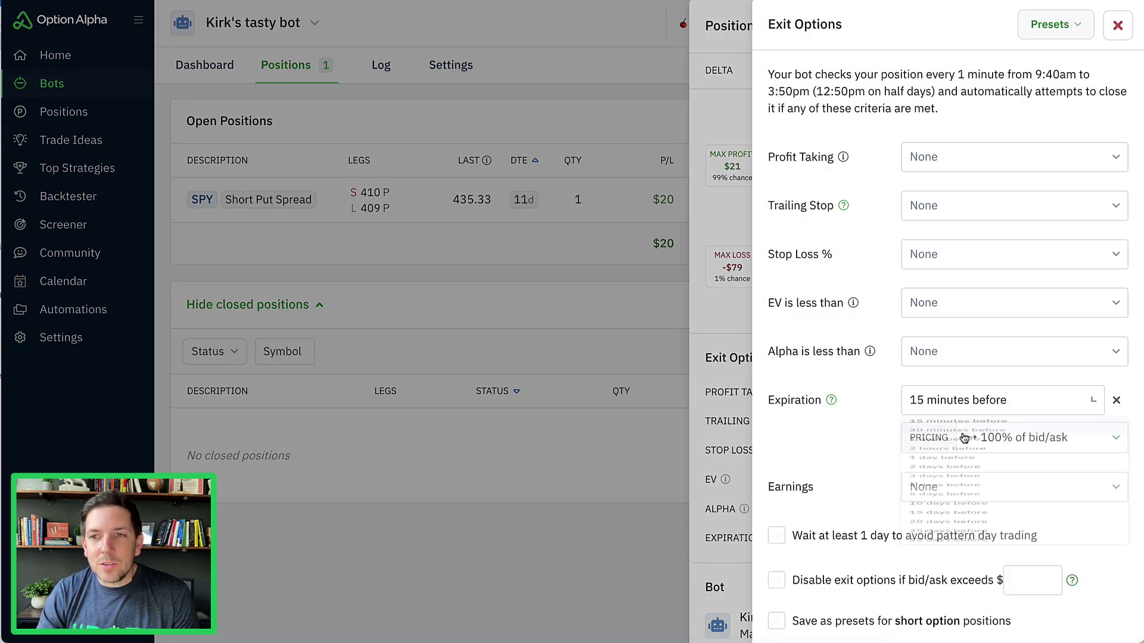
{"action": "scroll", "coordinate": [871, 412], "scroll_direction": "down", "scroll_amount": 2}
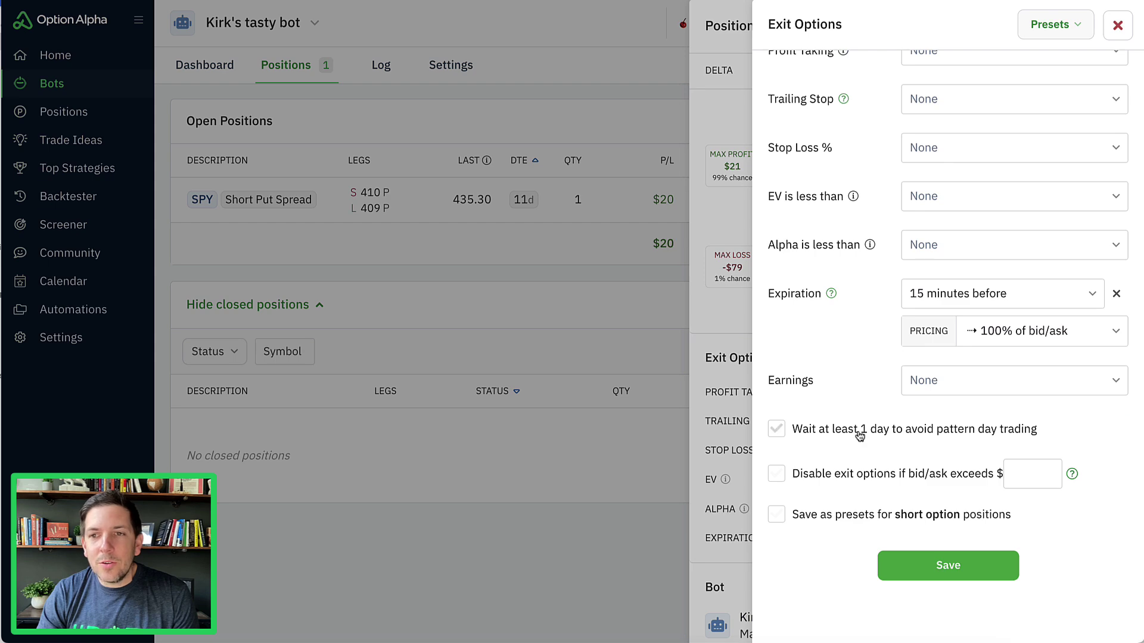
{"action": "left_click", "coordinate": [860, 434]}
{"action": "scroll", "coordinate": [885, 409], "scroll_direction": "up", "scroll_amount": 2}
{"action": "left_click", "coordinate": [925, 171]}
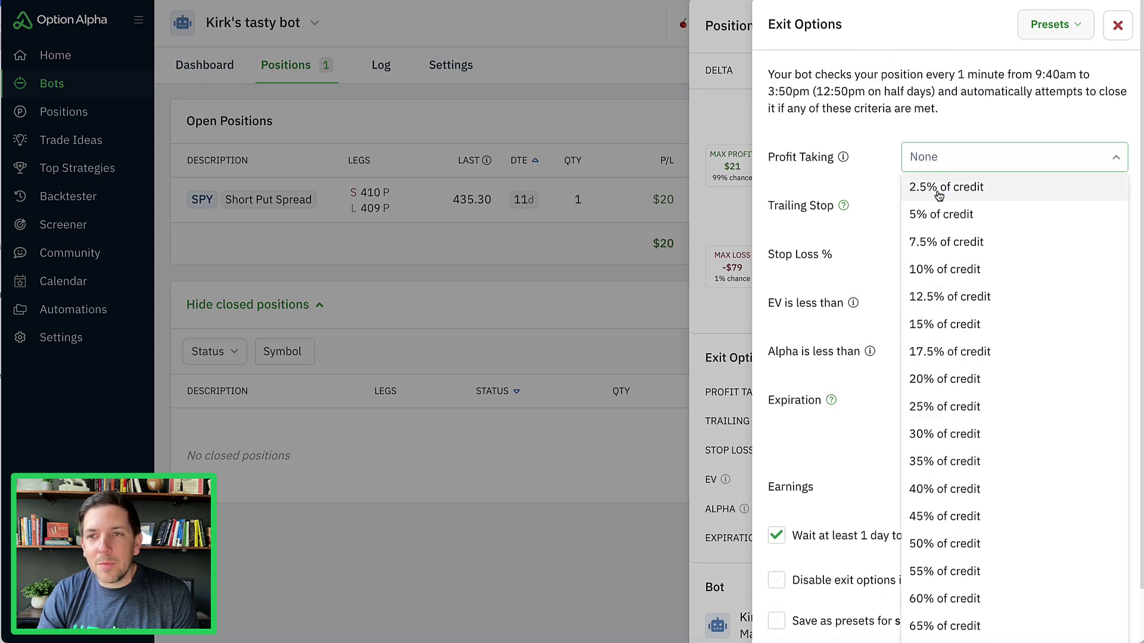
{"action": "left_click", "coordinate": [881, 469]}
- Close the exit options editor and the SPY position details to return to positions
{"action": "left_click", "coordinate": [1117, 25]}
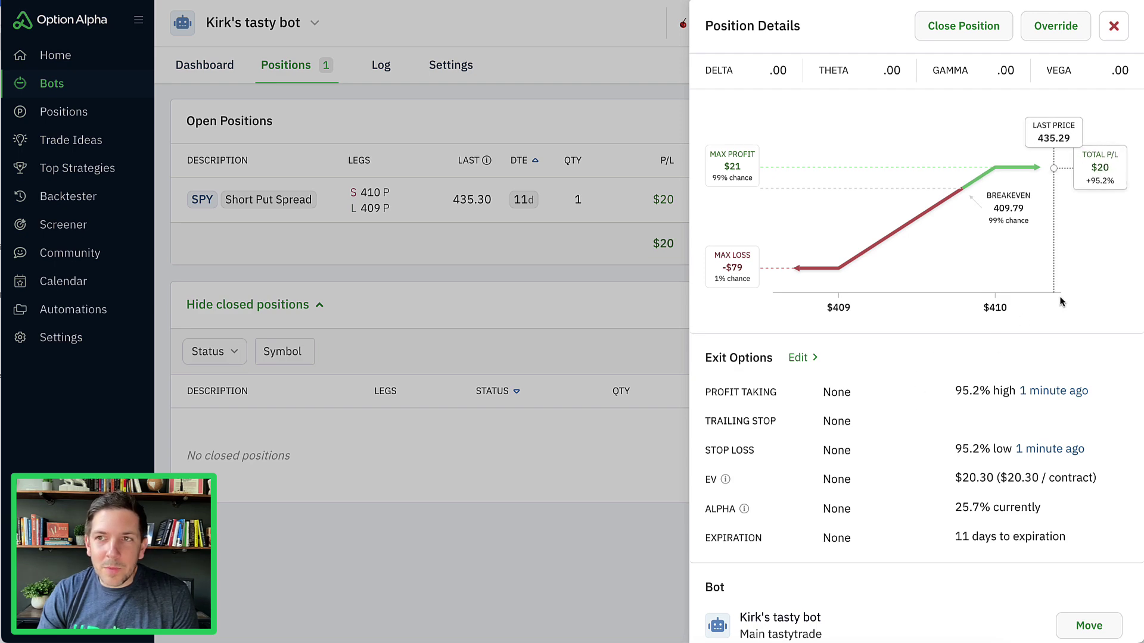
{"action": "scroll", "coordinate": [1061, 309], "scroll_direction": "up", "scroll_amount": 5}
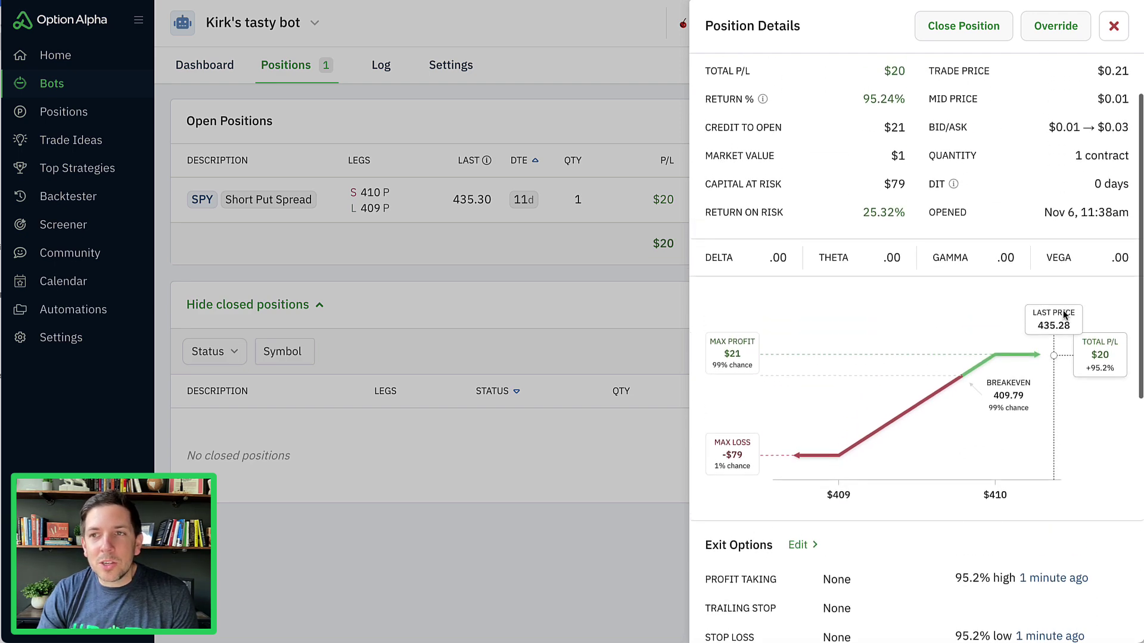
{"action": "scroll", "coordinate": [1064, 314], "scroll_direction": "down", "scroll_amount": 6}
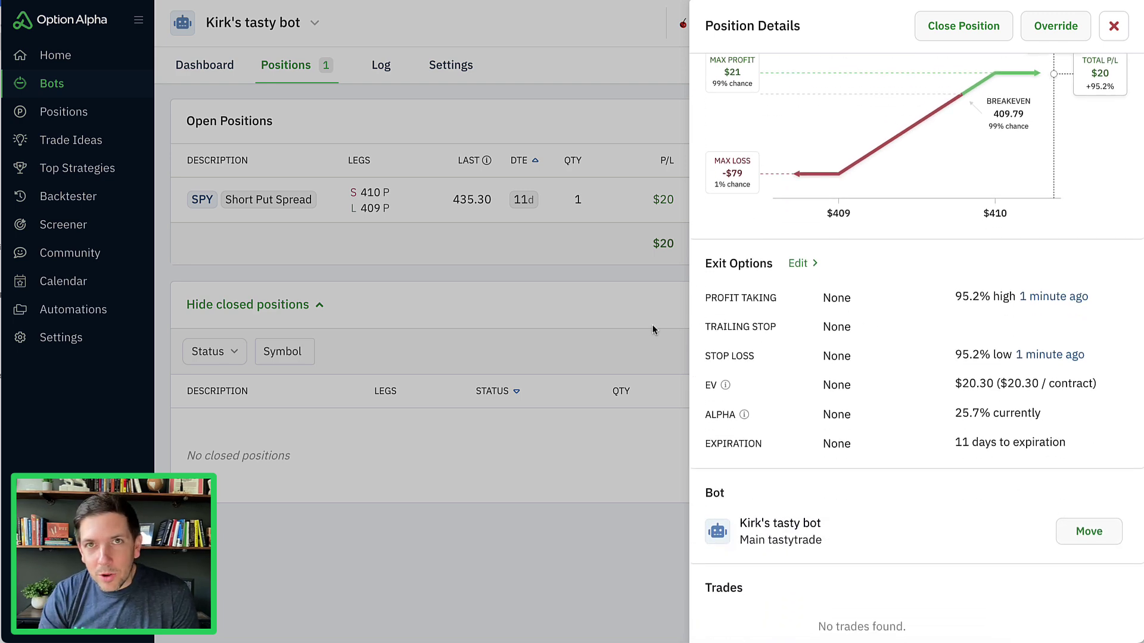
{"action": "left_click", "coordinate": [540, 278]}
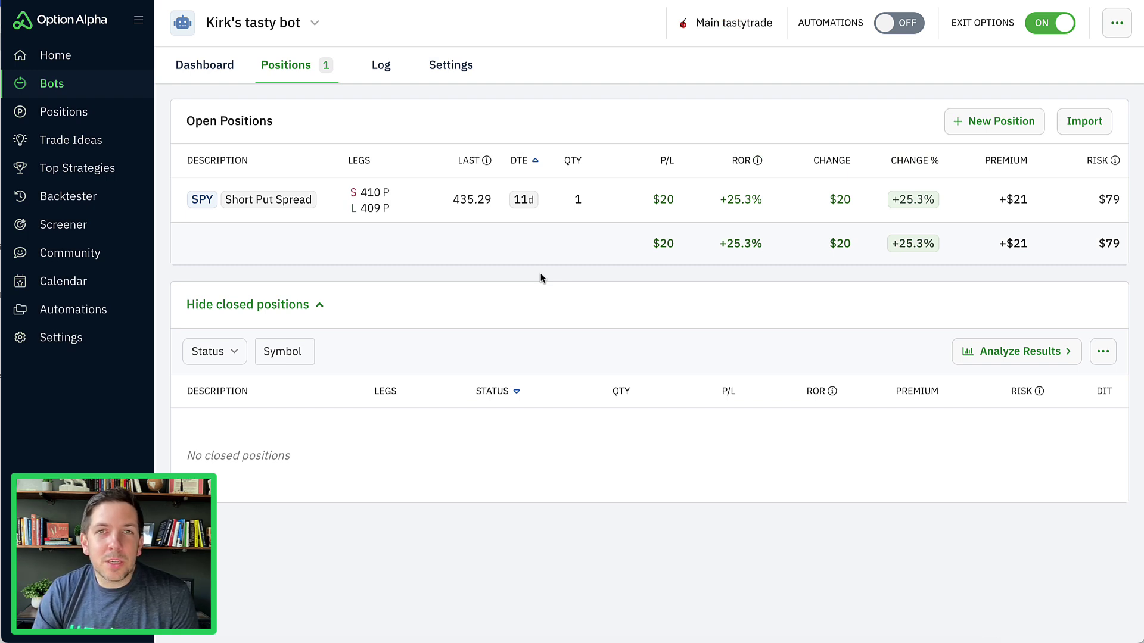
- Bring up the Trade Ideas list ranked by reward/risk, then view the tastytrade account's order activity
{"action": "left_click", "coordinate": [113, 147]}
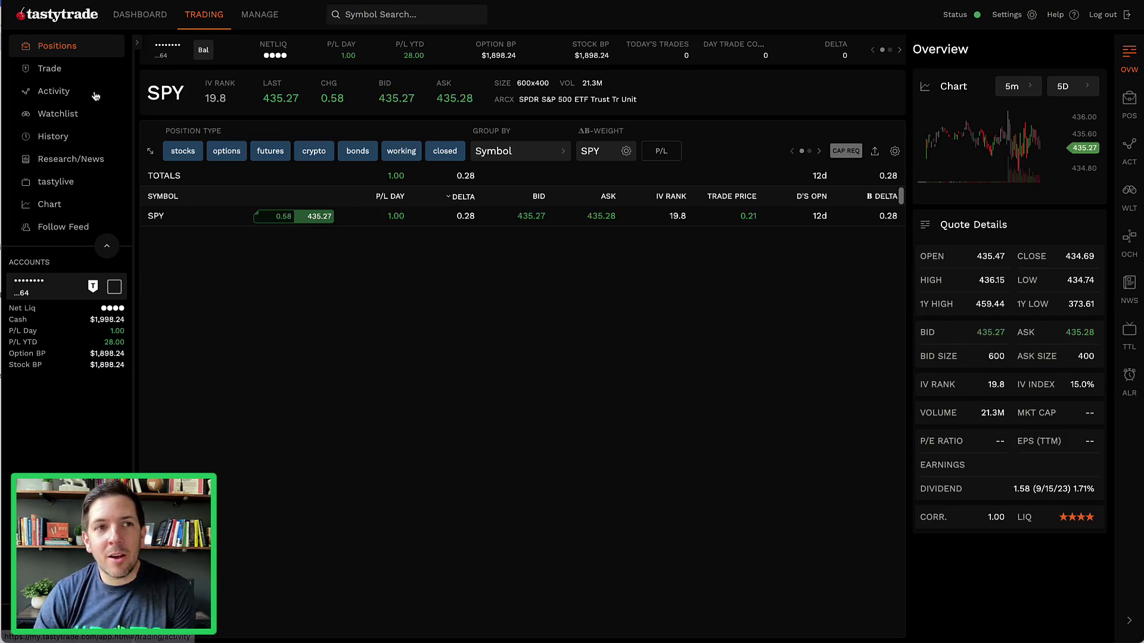
{"action": "left_click", "coordinate": [95, 94]}
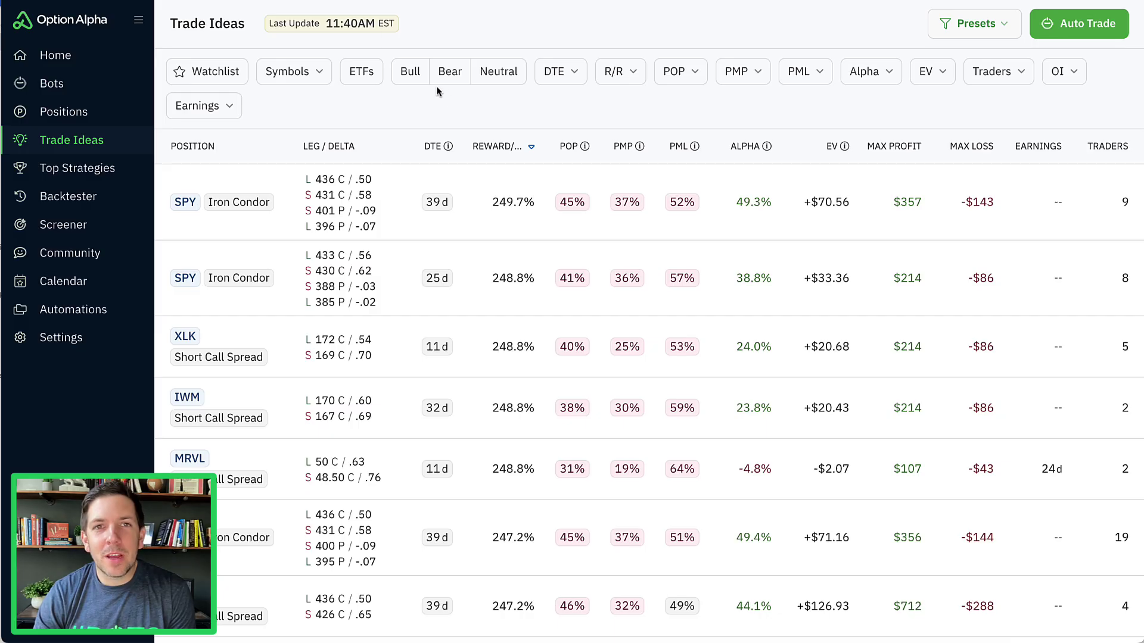
- Apply the EV Neutral preset and start a New Position for the QQQ 315/320/371/376 iron condor
{"action": "left_click", "coordinate": [1001, 32]}
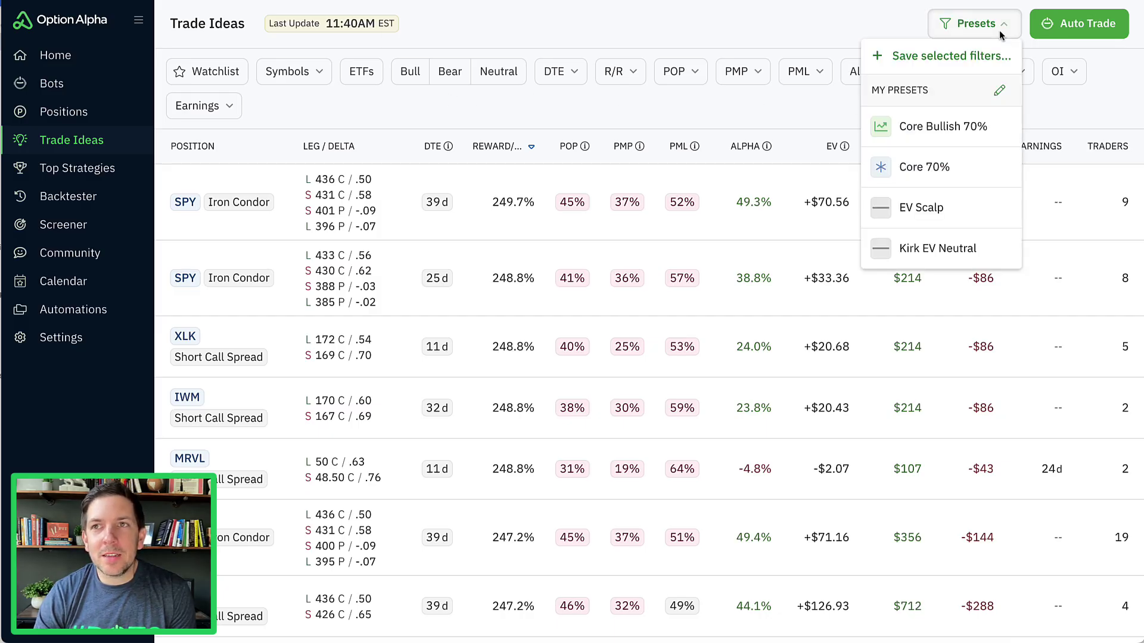
{"action": "left_click", "coordinate": [938, 248]}
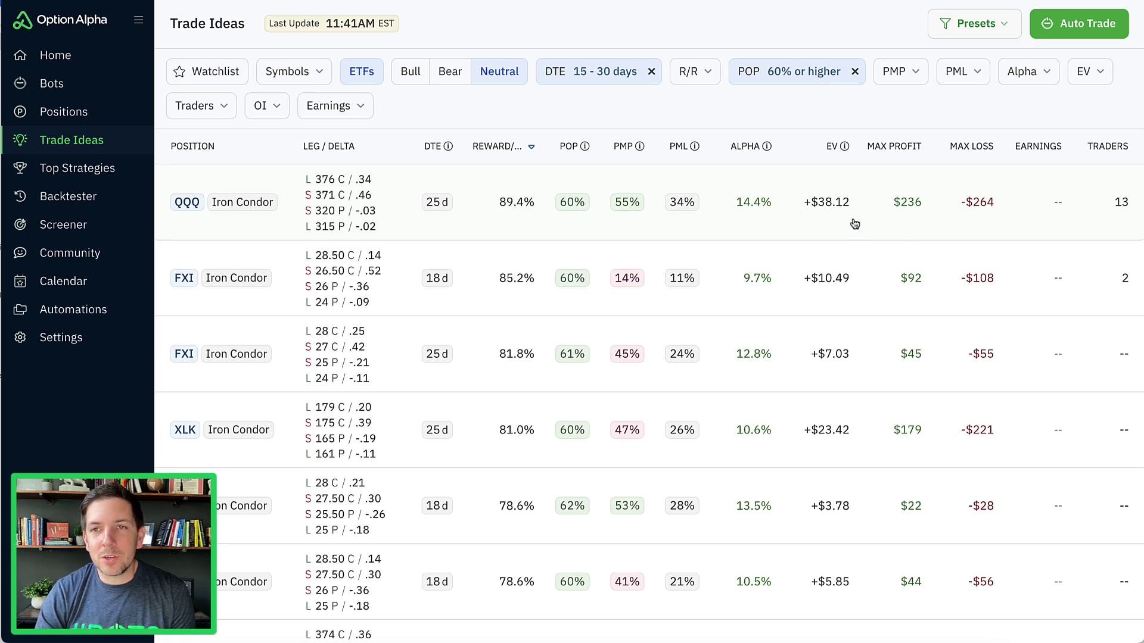
{"action": "left_click", "coordinate": [749, 225]}
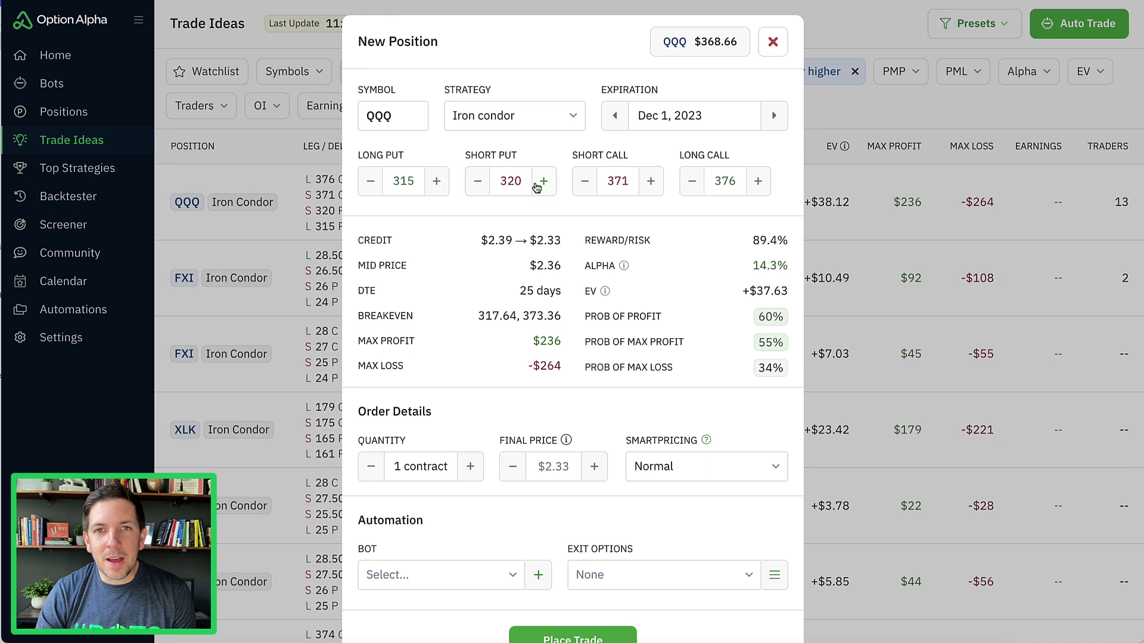
- Adjust the short put strike up and down, leaving it at 320
{"action": "left_click", "coordinate": [543, 181]}
{"action": "left_click", "coordinate": [543, 181]}
{"action": "left_click", "coordinate": [477, 180]}
{"action": "left_click", "coordinate": [477, 181]}
{"action": "left_click", "coordinate": [477, 181]}
{"action": "left_click", "coordinate": [477, 181]}
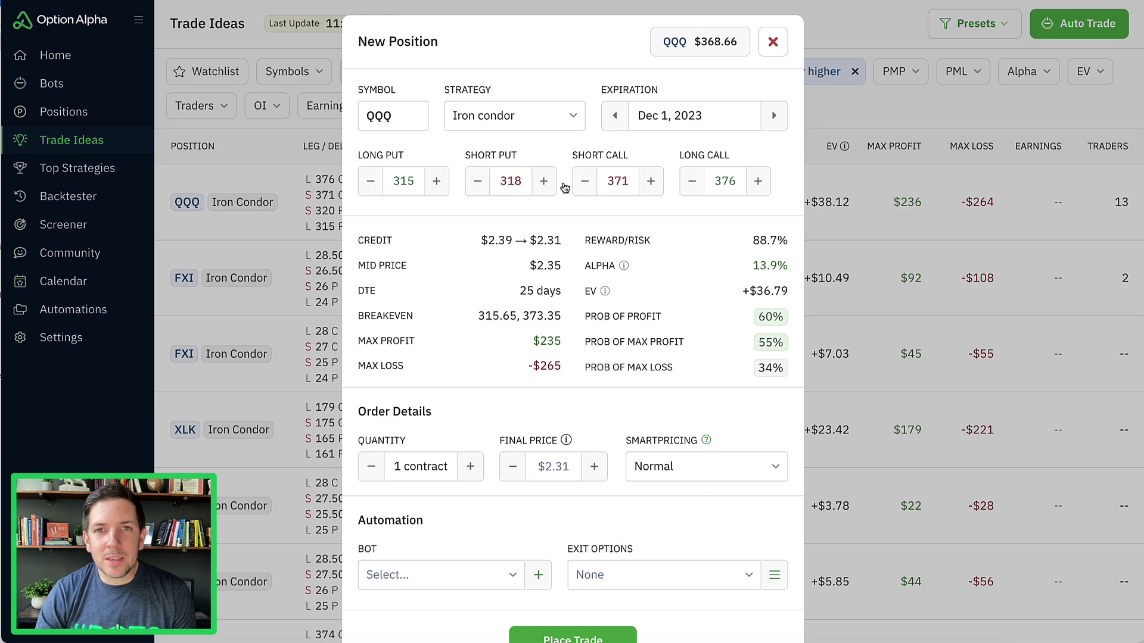
{"action": "left_click", "coordinate": [543, 181]}
{"action": "left_click", "coordinate": [542, 181]}
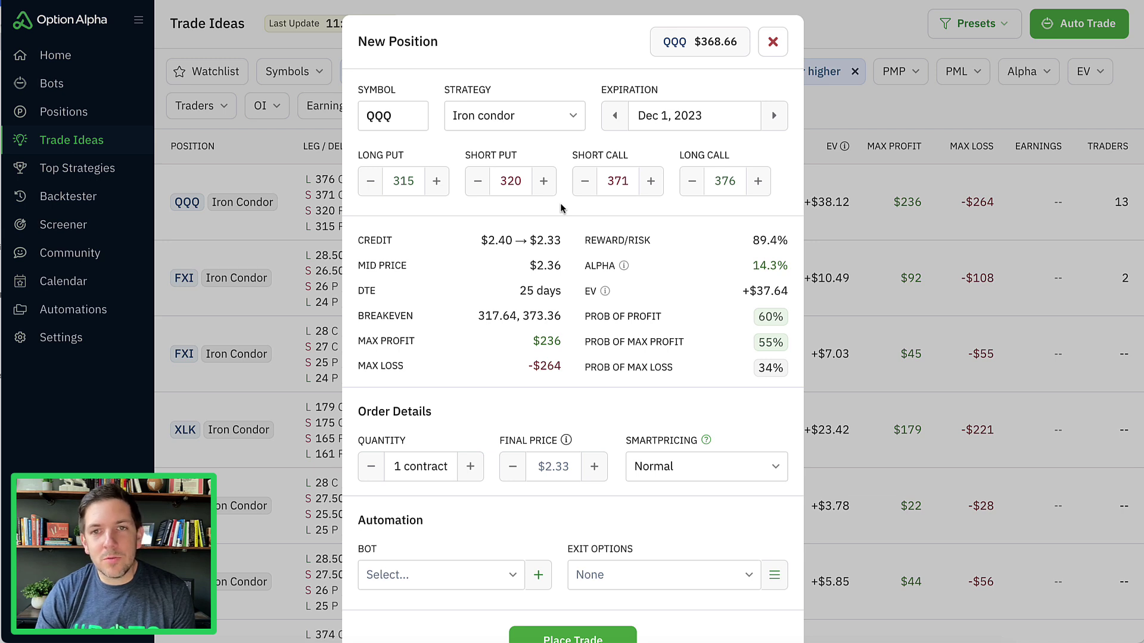
- Set the order's final price to $2.35 and smart pricing to Fast
{"action": "scroll", "coordinate": [560, 208], "scroll_direction": "down", "scroll_amount": 2}
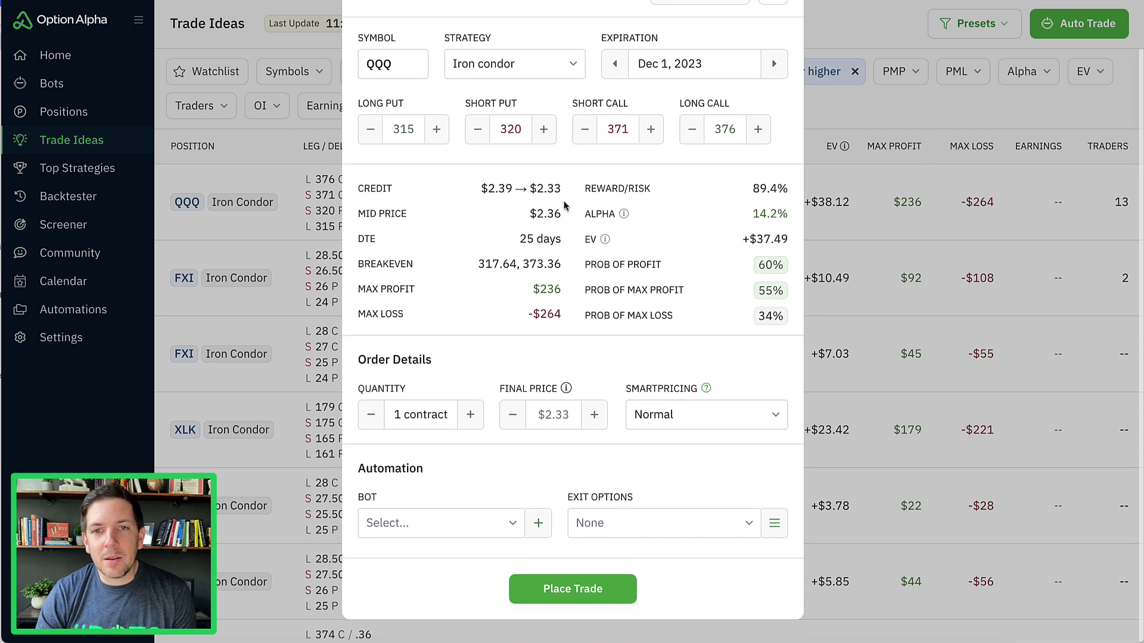
{"action": "left_click", "coordinate": [563, 420]}
{"action": "type", "text": "2.33"}
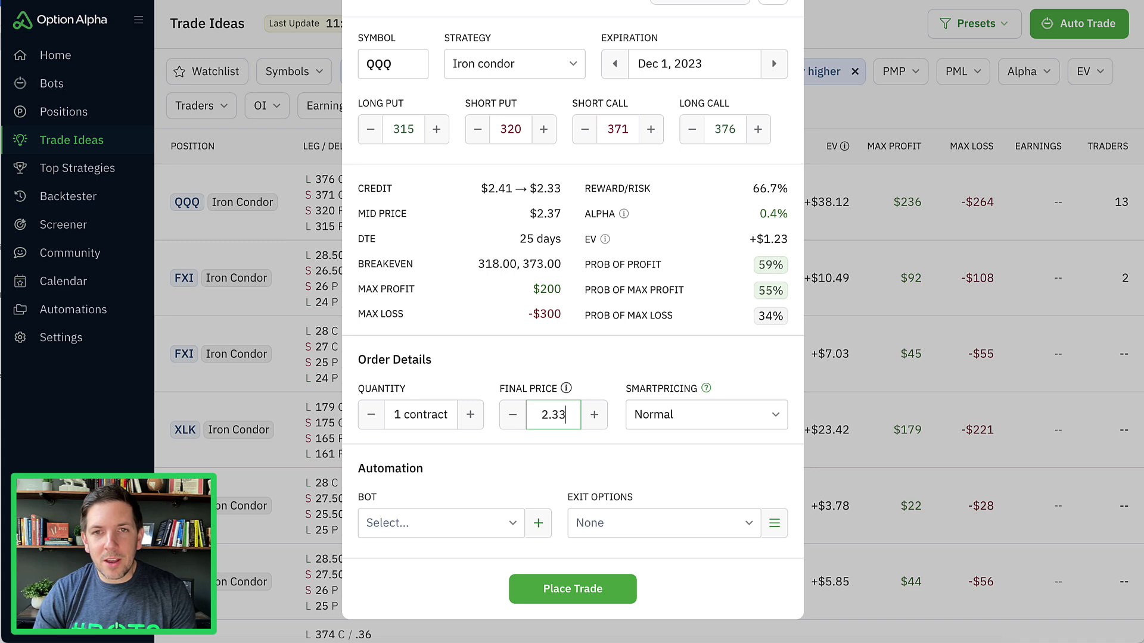
{"action": "key", "text": "BackSpace"}
{"action": "type", "text": "5"}
{"action": "left_click", "coordinate": [633, 423]}
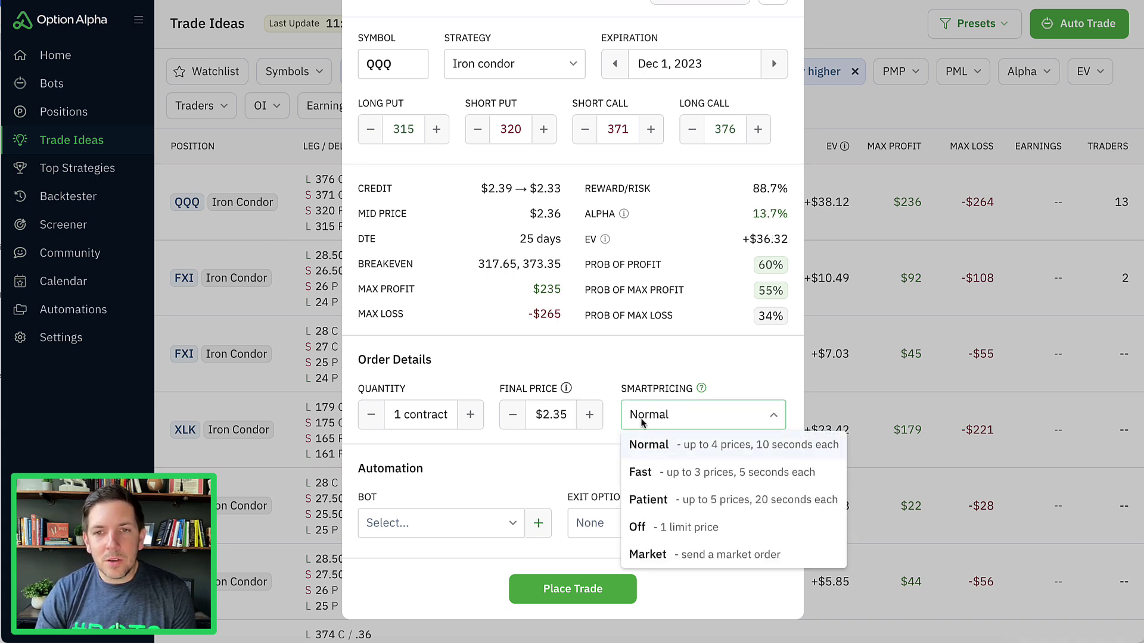
{"action": "left_click", "coordinate": [647, 473]}
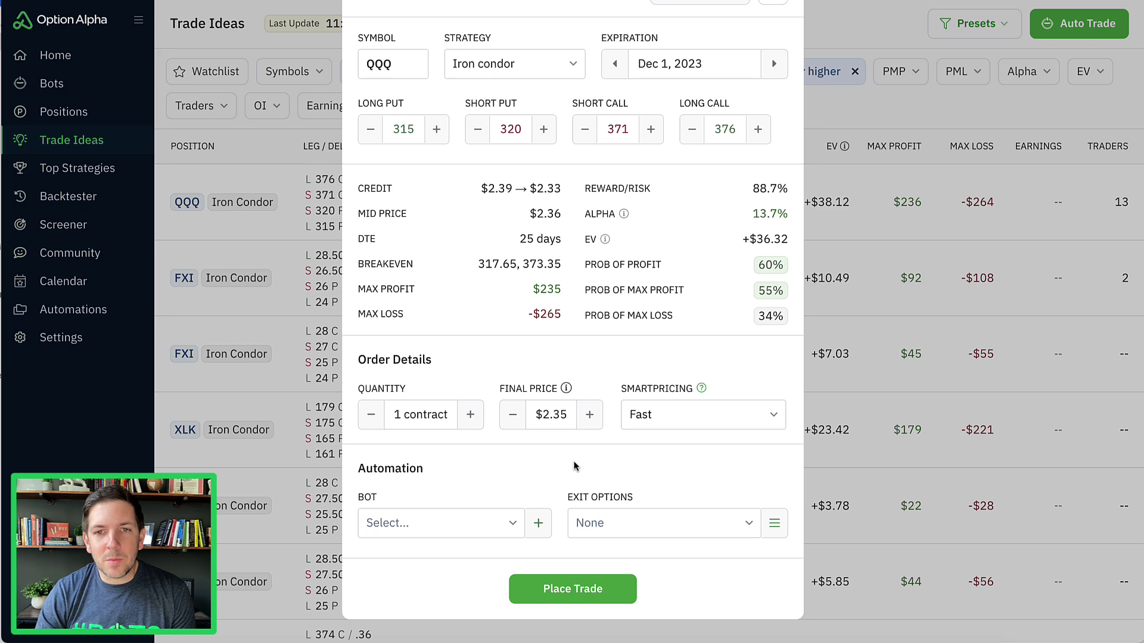
- Assign the QQQ iron condor to the existing tastytrade bot
{"action": "left_click", "coordinate": [479, 523]}
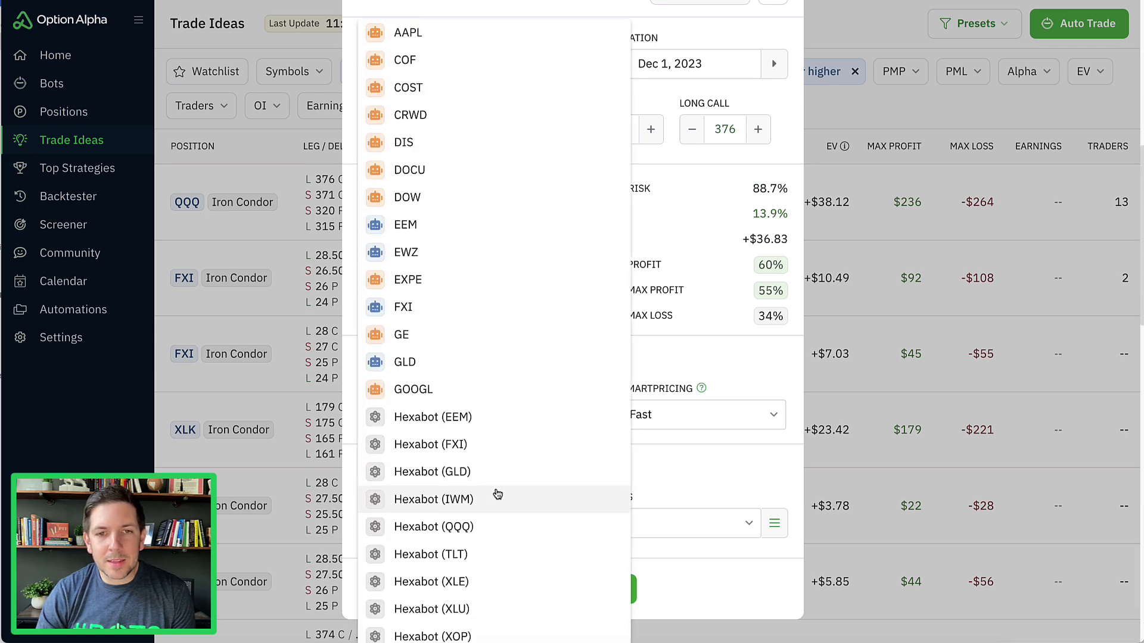
{"action": "scroll", "coordinate": [497, 494], "scroll_direction": "down", "scroll_amount": 6}
{"action": "left_click", "coordinate": [470, 433]}
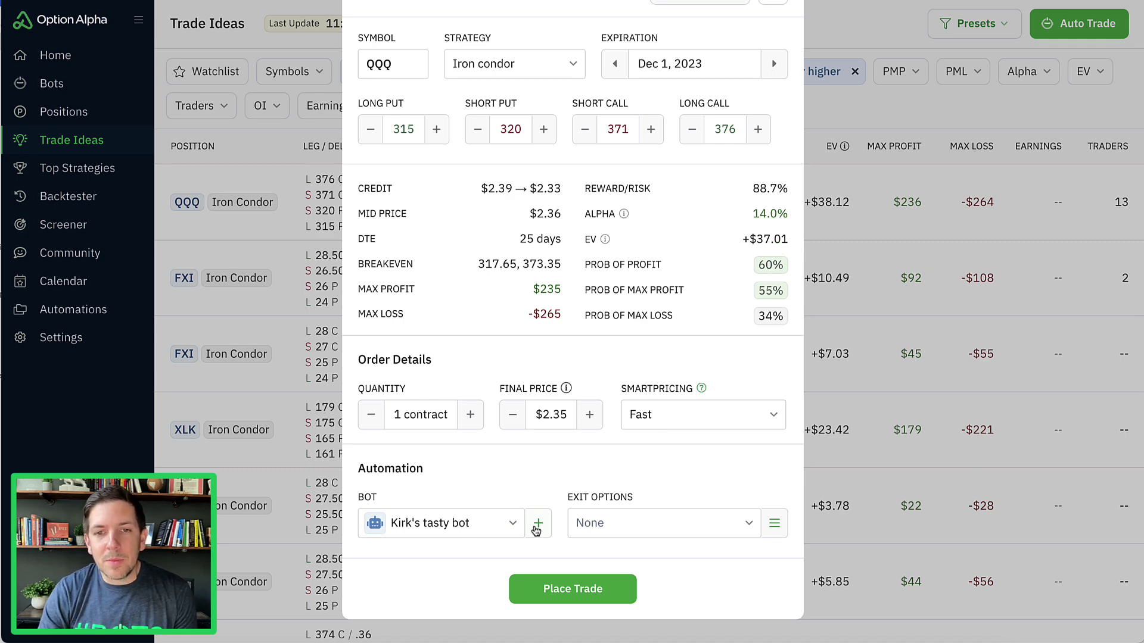
- Try an Empty new bot linked to Main tastytrade, then close it without creating it
{"action": "left_click", "coordinate": [537, 525]}
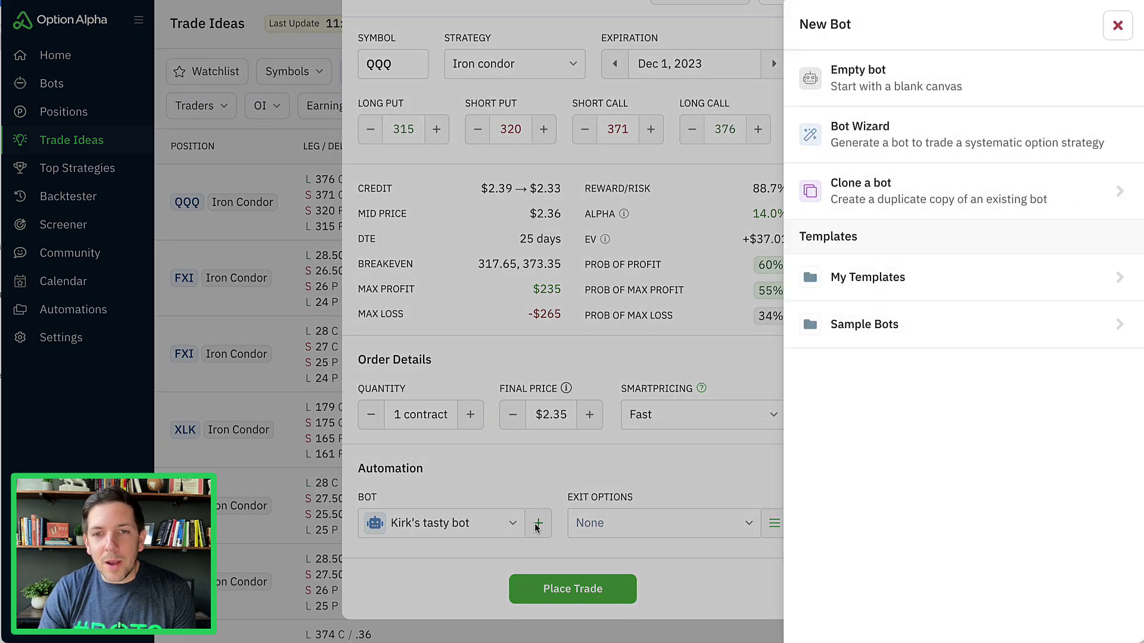
{"action": "left_click", "coordinate": [970, 87]}
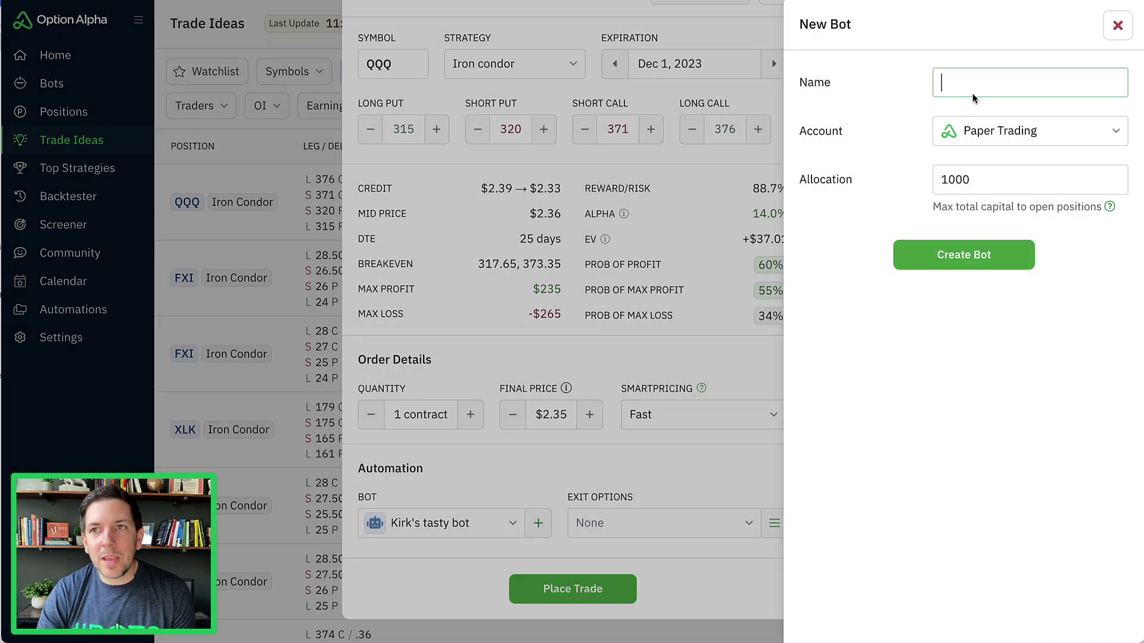
{"action": "left_click", "coordinate": [989, 131]}
{"action": "left_click", "coordinate": [994, 165]}
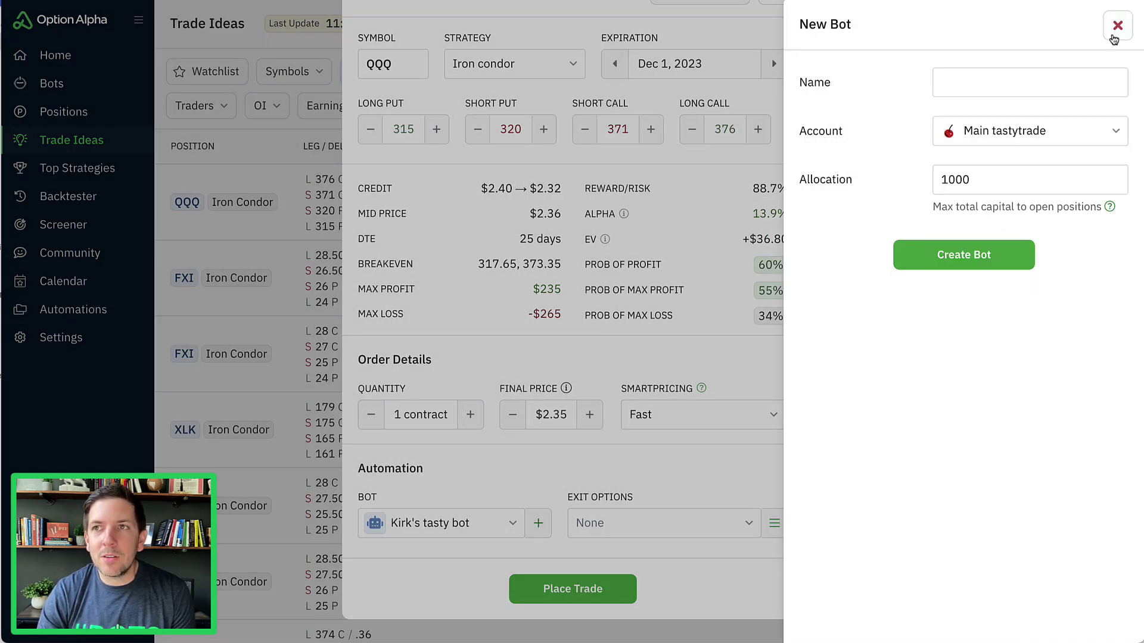
{"action": "left_click", "coordinate": [1116, 25]}
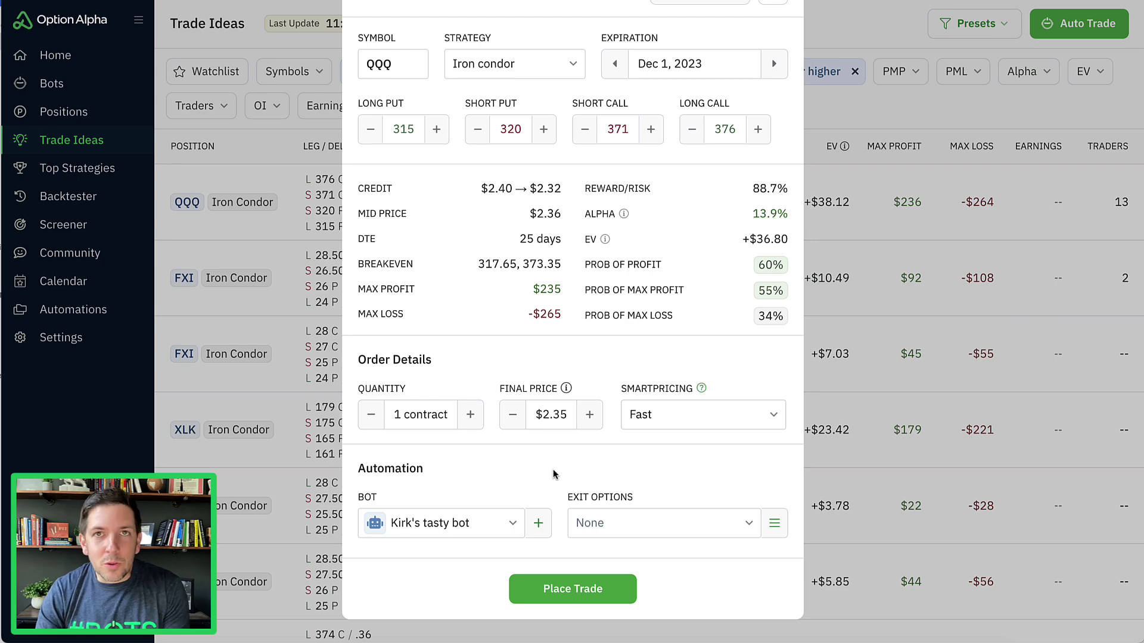
- Set profit taking to 40% of credit with Fast pricing
{"action": "left_click", "coordinate": [657, 533]}
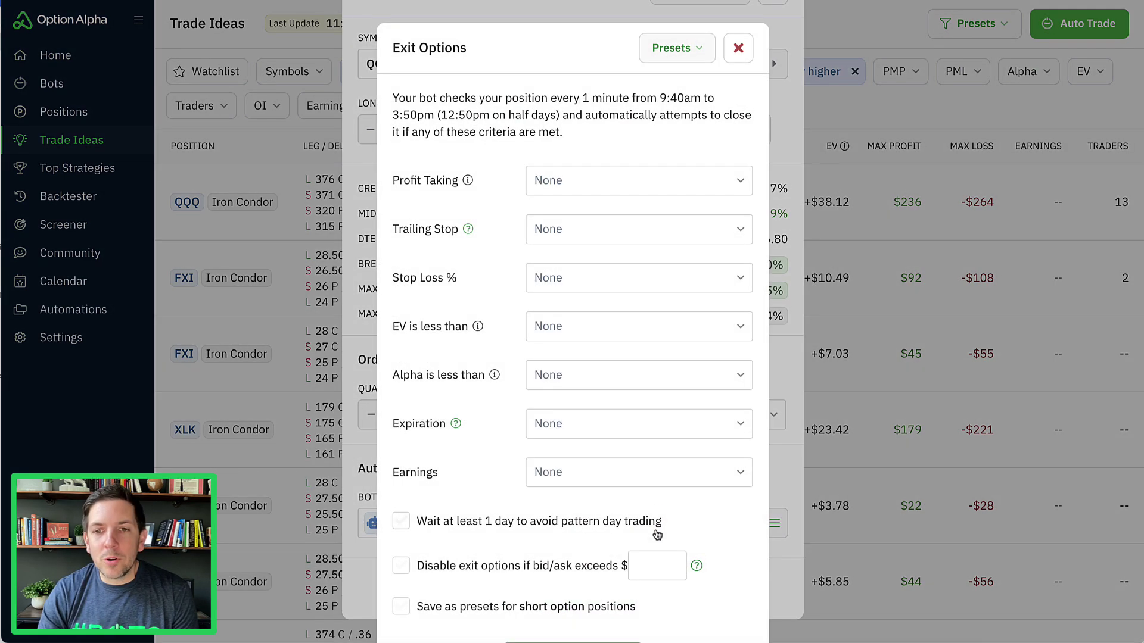
{"action": "left_click", "coordinate": [620, 181]}
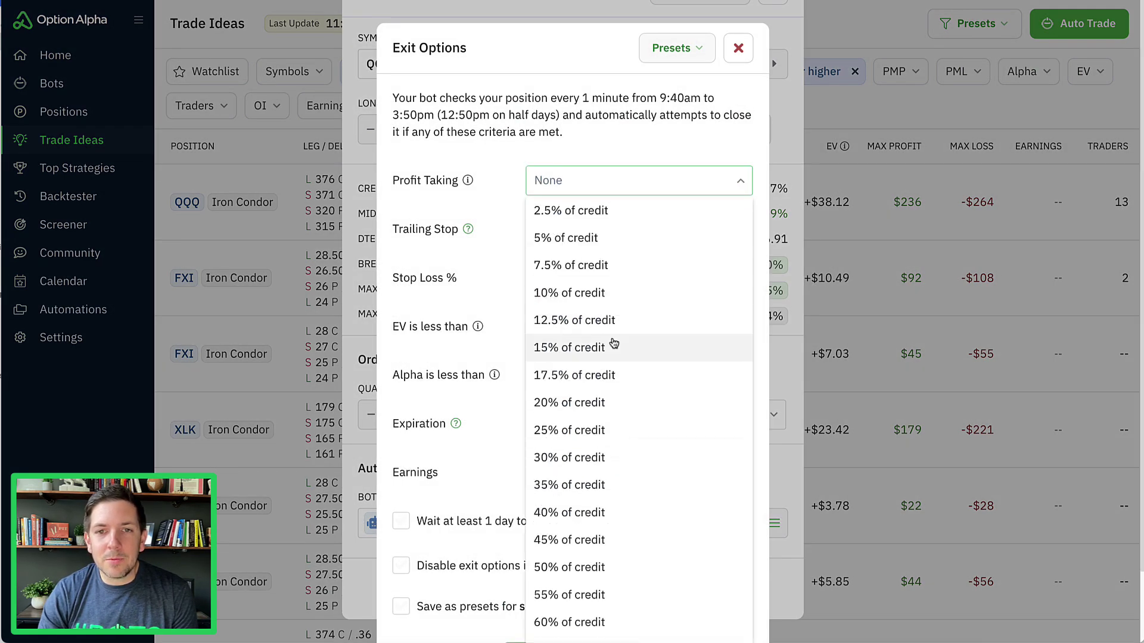
{"action": "left_click", "coordinate": [586, 510]}
{"action": "left_click", "coordinate": [625, 218]}
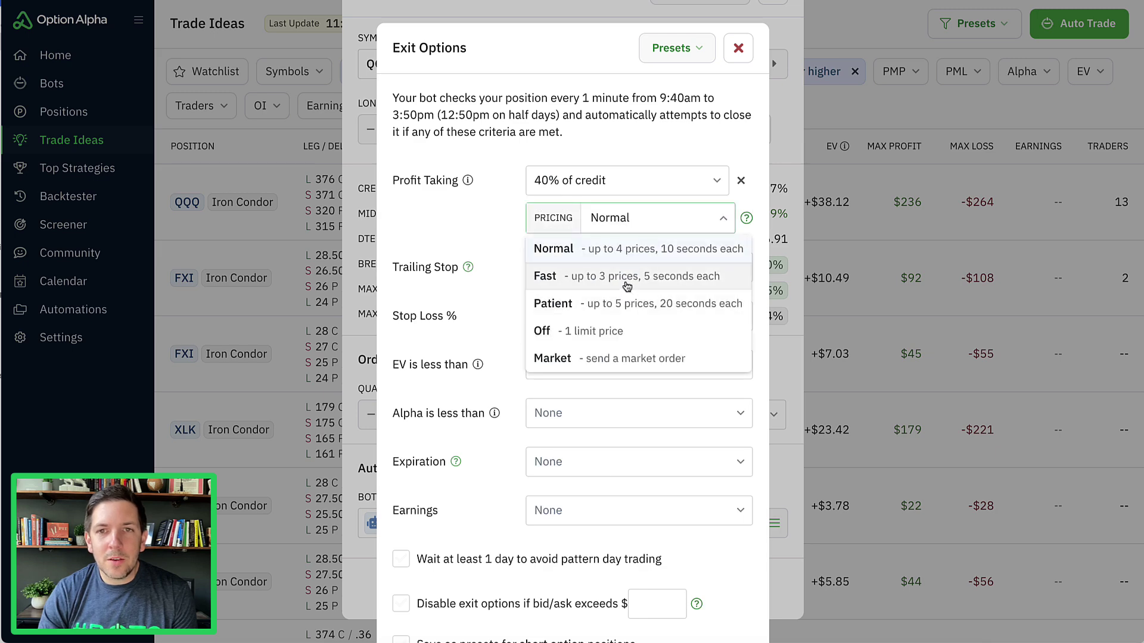
{"action": "left_click", "coordinate": [601, 275]}
- Close 1 hour before expiration with $.04 slippage, wait at least 1 day, and save
{"action": "scroll", "coordinate": [504, 276], "scroll_direction": "down", "scroll_amount": 2}
{"action": "left_click", "coordinate": [602, 350]}
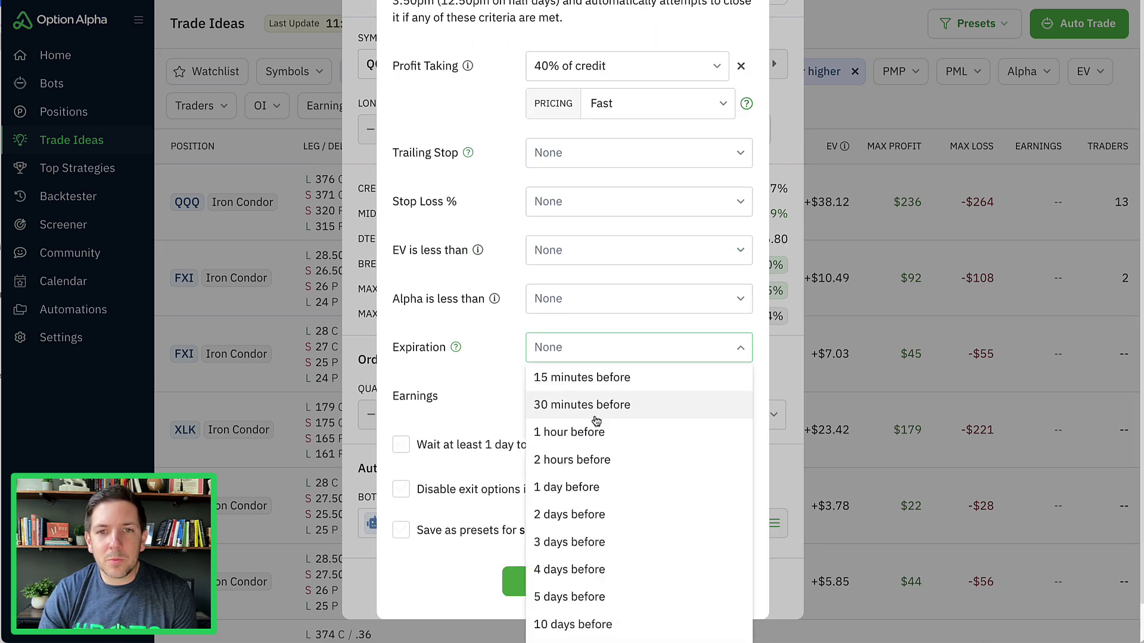
{"action": "left_click", "coordinate": [592, 435]}
{"action": "left_click", "coordinate": [624, 397]}
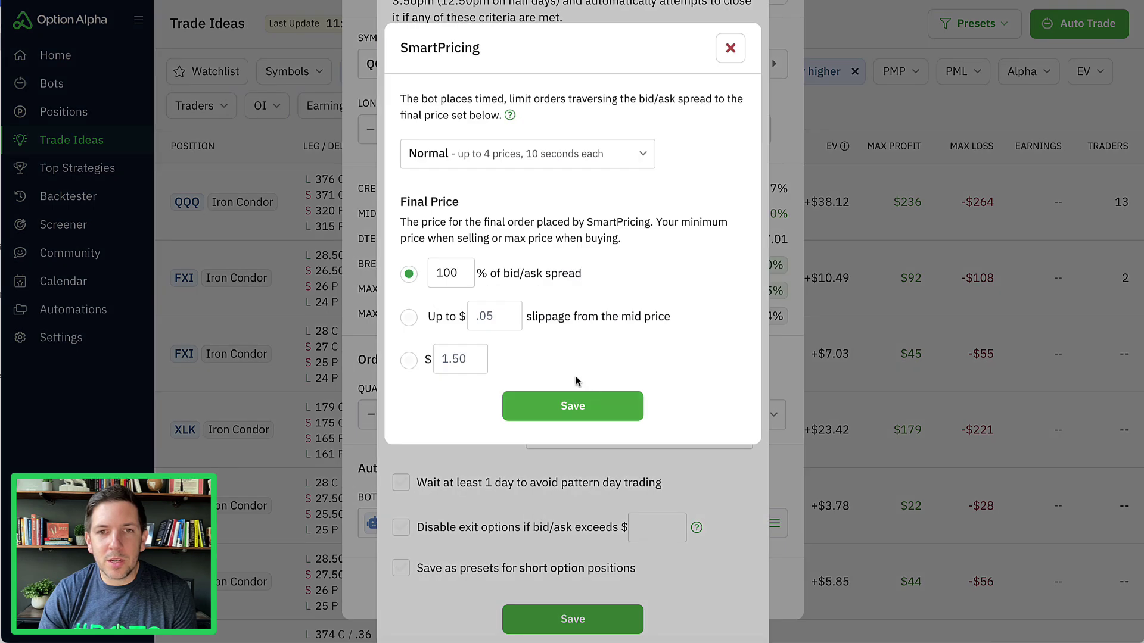
{"action": "left_click", "coordinate": [409, 319]}
{"action": "left_click", "coordinate": [491, 316]}
{"action": "key", "text": "BackSpace"}
{"action": "key", "text": "BackSpace"}
{"action": "key", "text": "BackSpace"}
{"action": "type", "text": ".04"}
{"action": "left_click", "coordinate": [530, 397]}
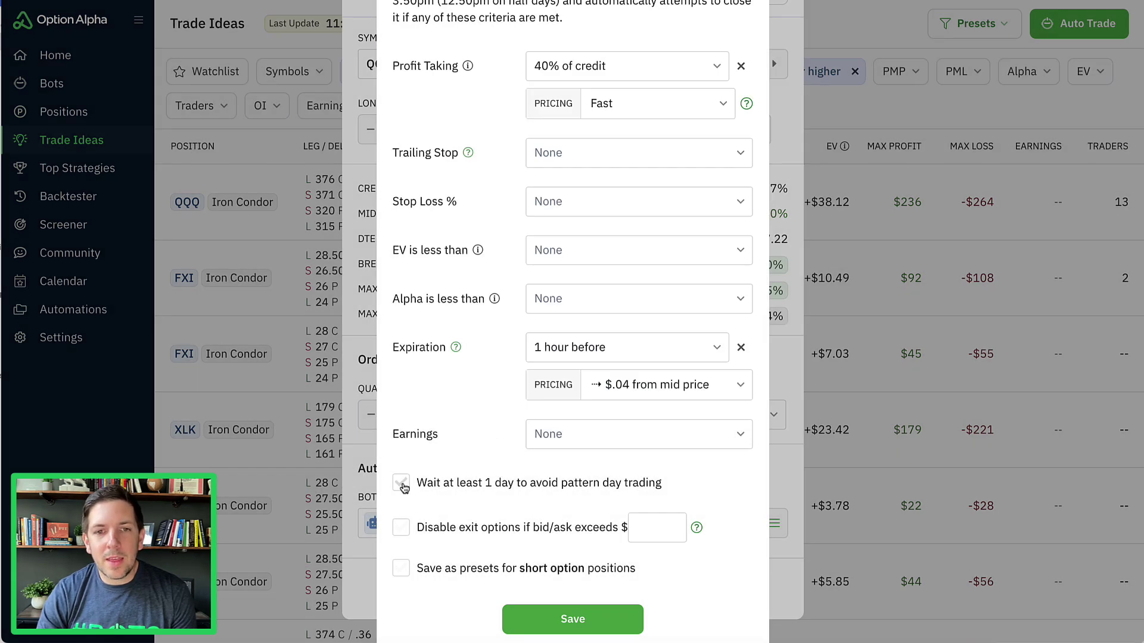
{"action": "left_click", "coordinate": [403, 485]}
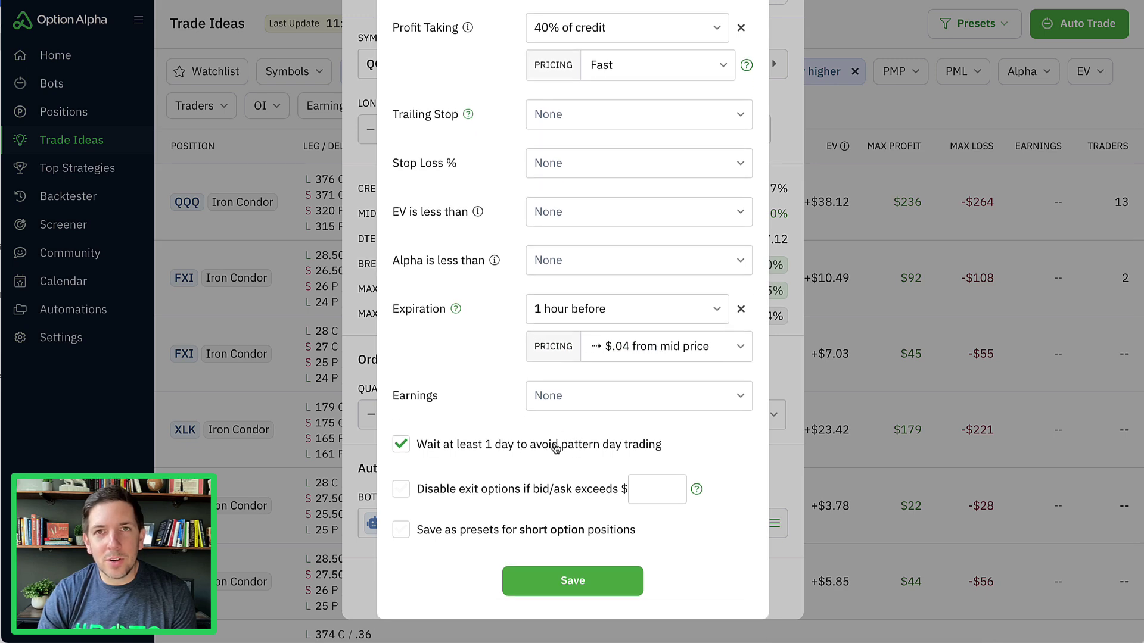
{"action": "left_click", "coordinate": [564, 577]}
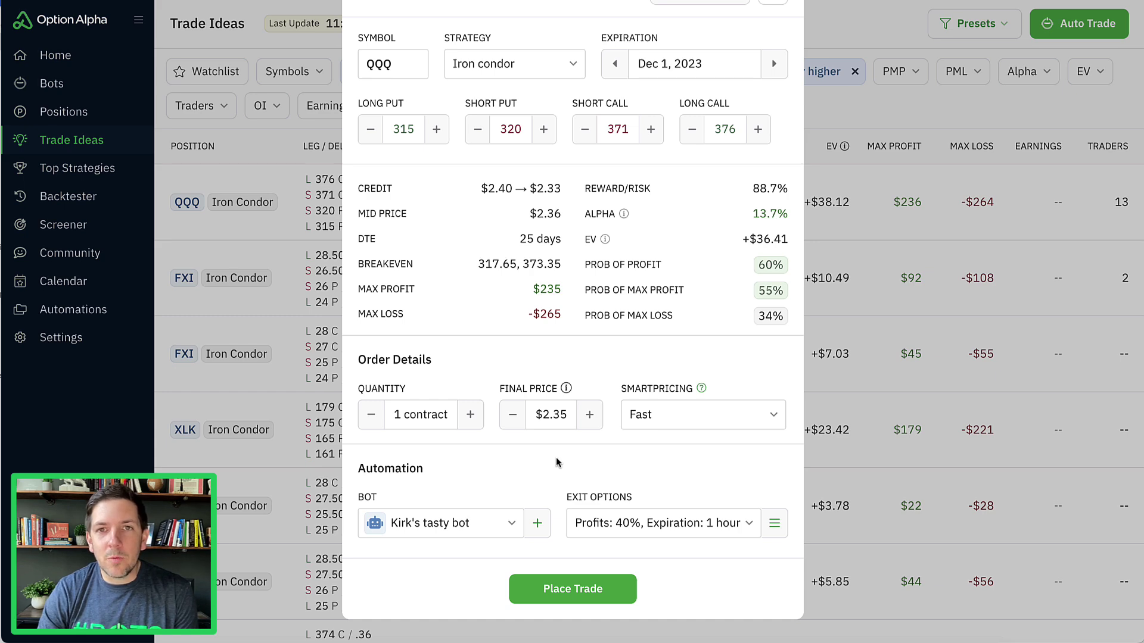
- Place the QQQ iron condor trade and review its $2.35 fill in Position Details
{"action": "left_click", "coordinate": [570, 590]}
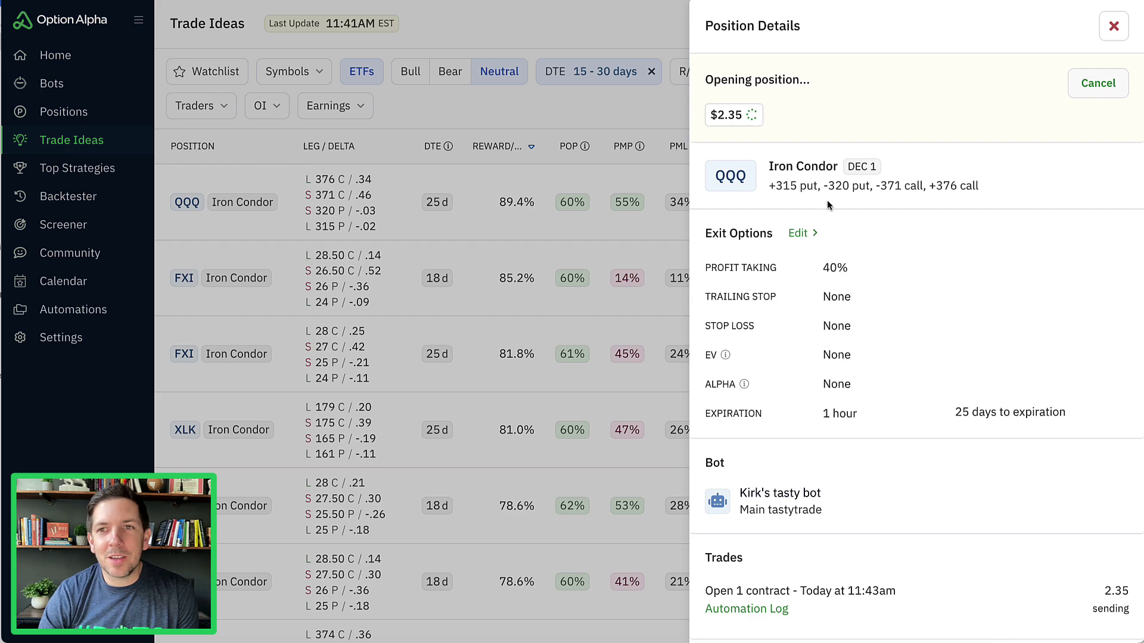
{"action": "scroll", "coordinate": [896, 206], "scroll_direction": "down", "scroll_amount": 3}
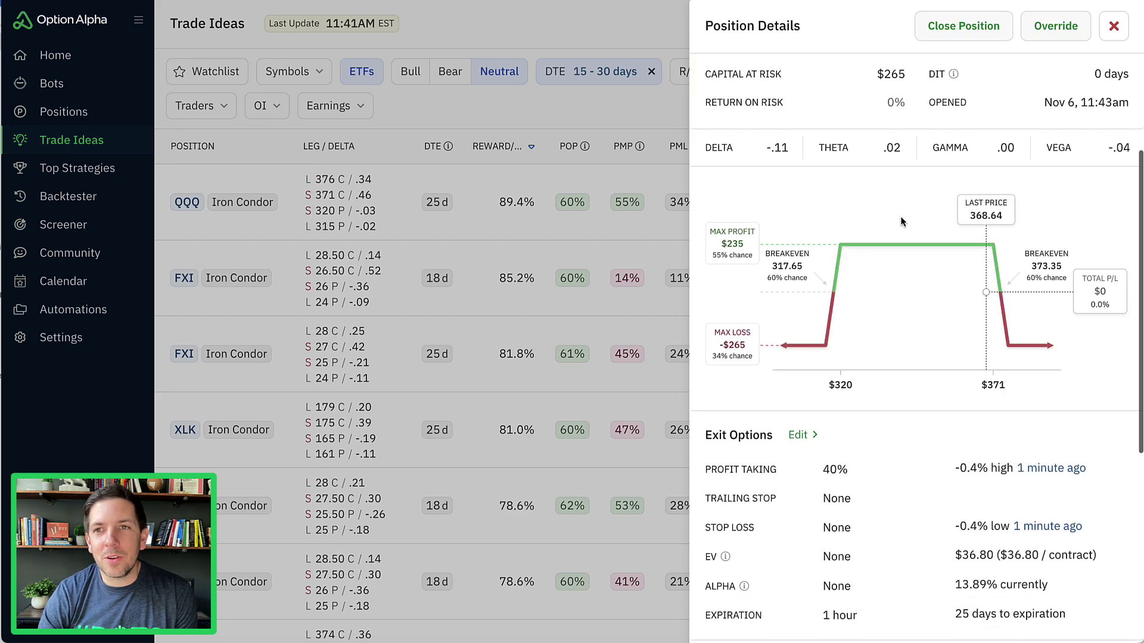
{"action": "scroll", "coordinate": [901, 221], "scroll_direction": "up", "scroll_amount": 3}
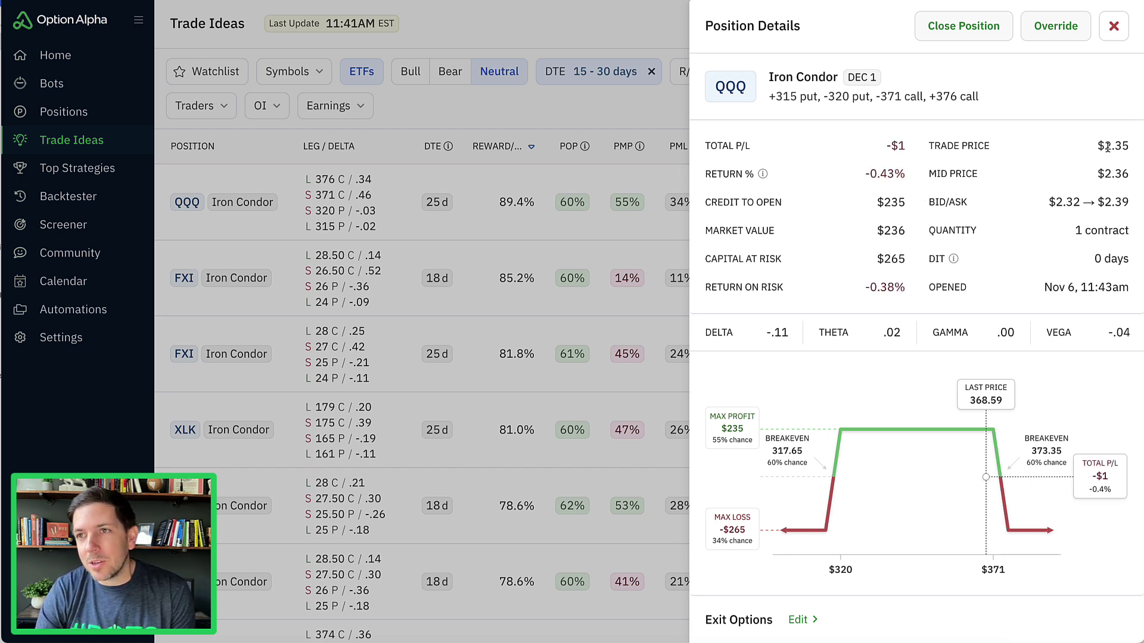
{"action": "scroll", "coordinate": [1057, 159], "scroll_direction": "down", "scroll_amount": 2}
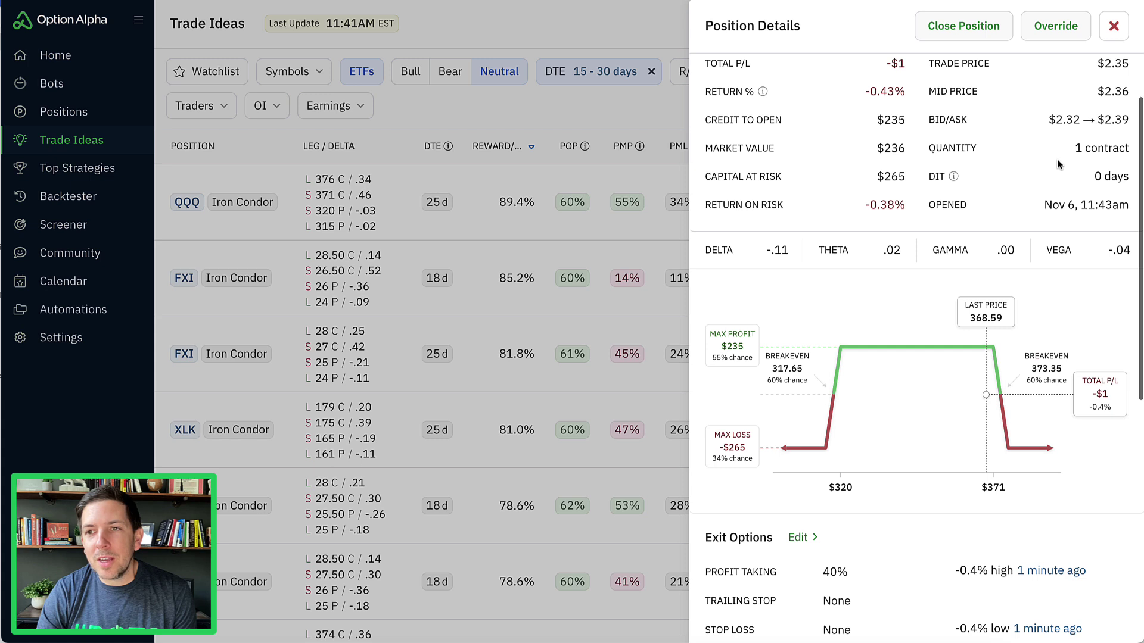
{"action": "scroll", "coordinate": [1057, 159], "scroll_direction": "down", "scroll_amount": 3}
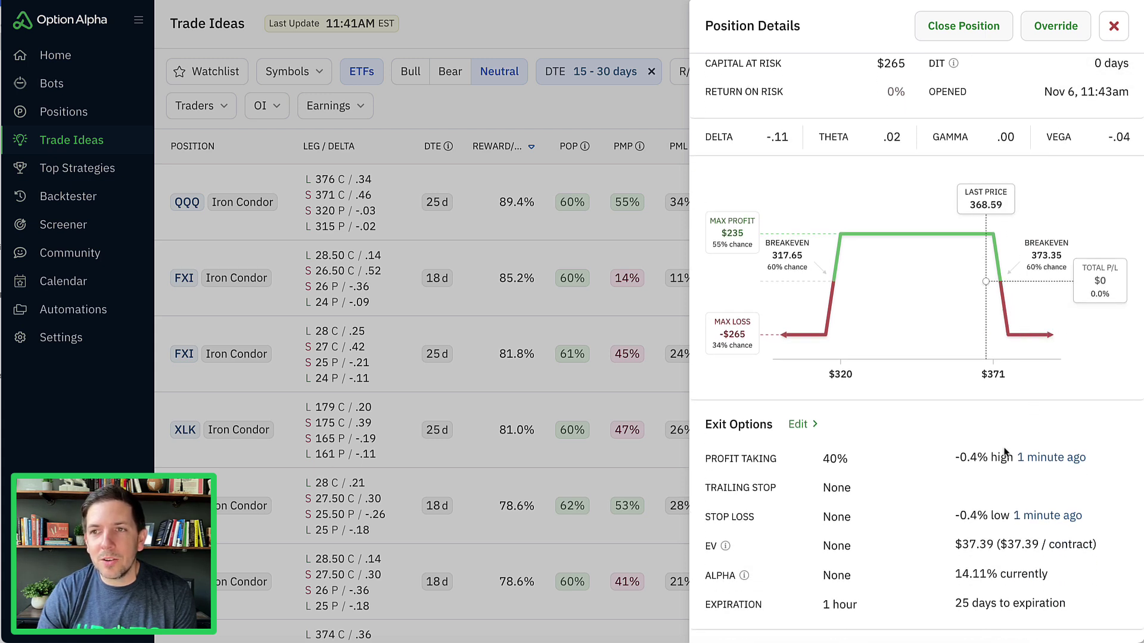
{"action": "scroll", "coordinate": [1009, 421], "scroll_direction": "down", "scroll_amount": 7}
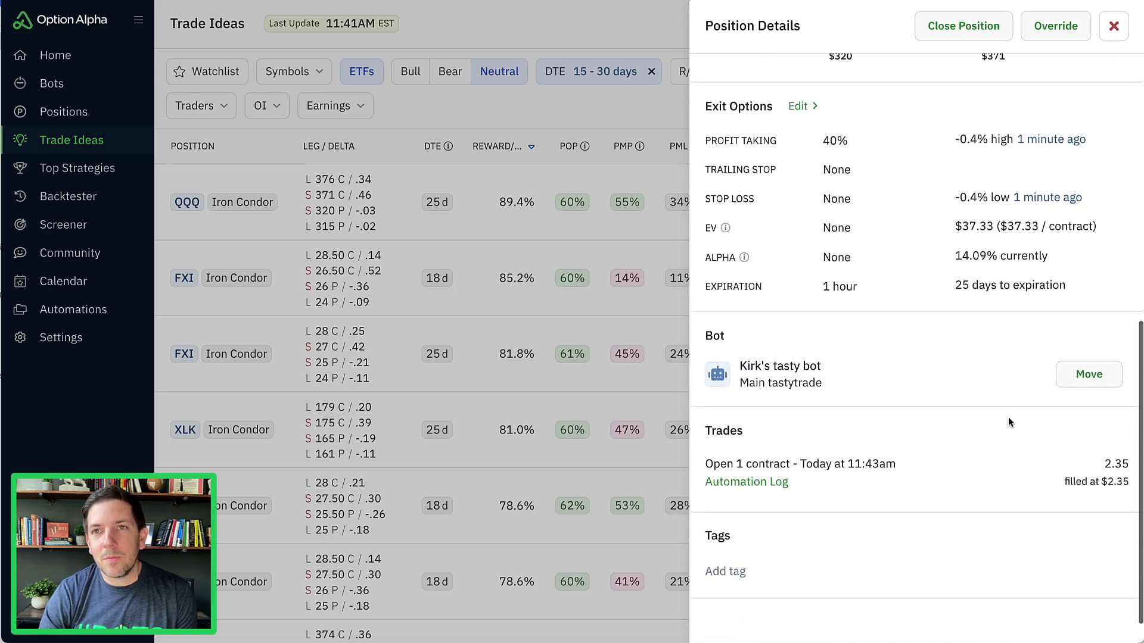
{"action": "scroll", "coordinate": [828, 186], "scroll_direction": "up", "scroll_amount": 10}
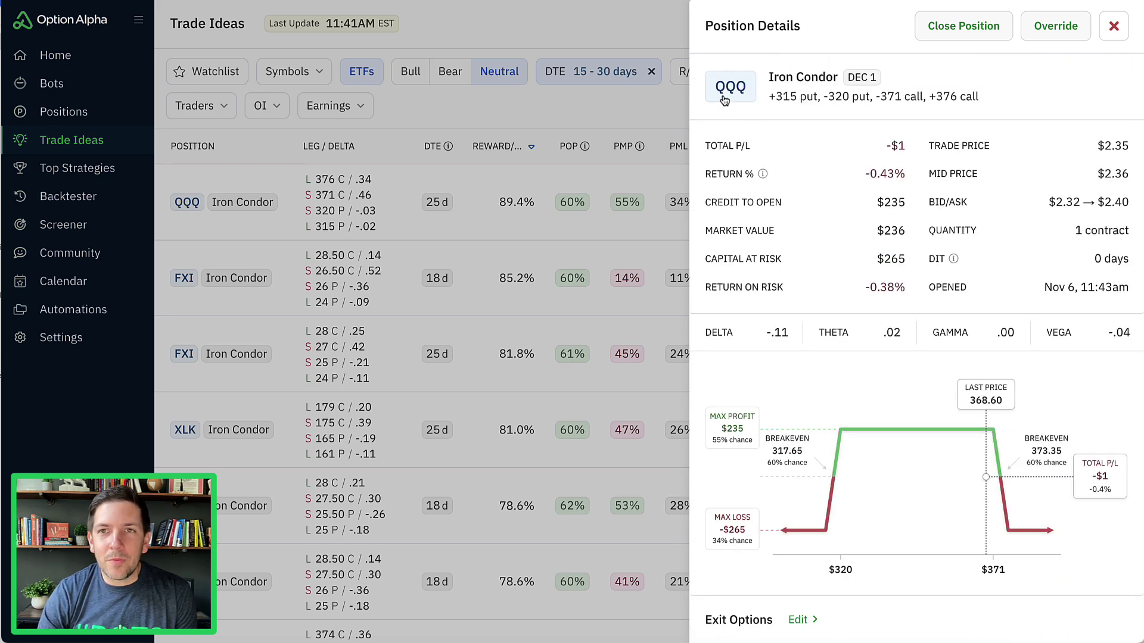
- Inspect the QQQ symbol details panel, then close it
{"action": "left_click", "coordinate": [723, 94]}
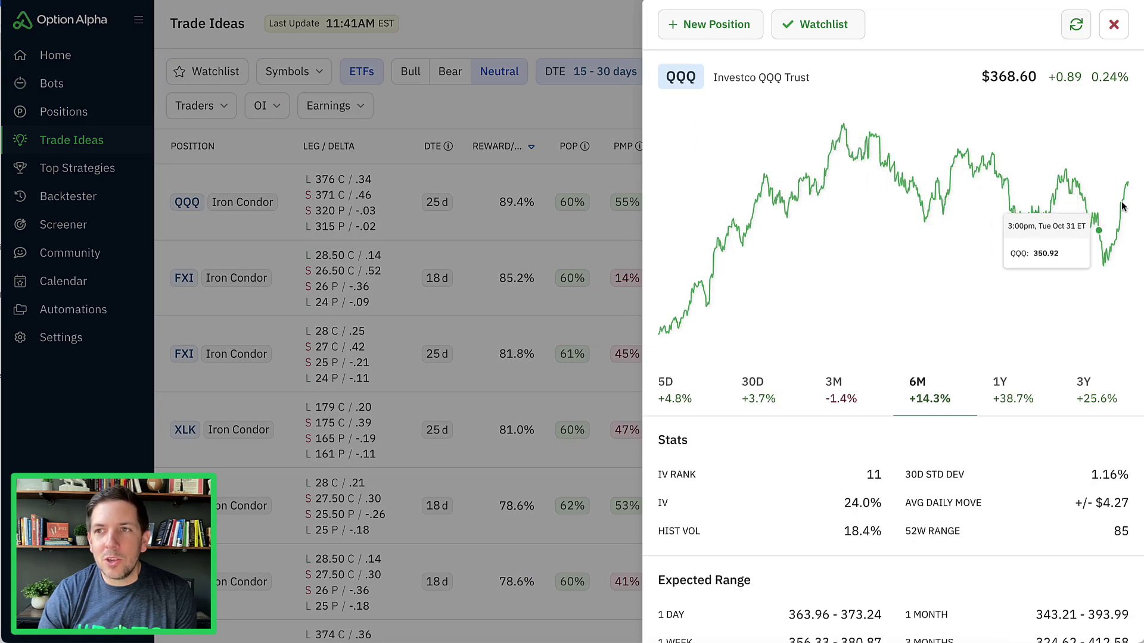
{"action": "left_click", "coordinate": [1114, 27]}
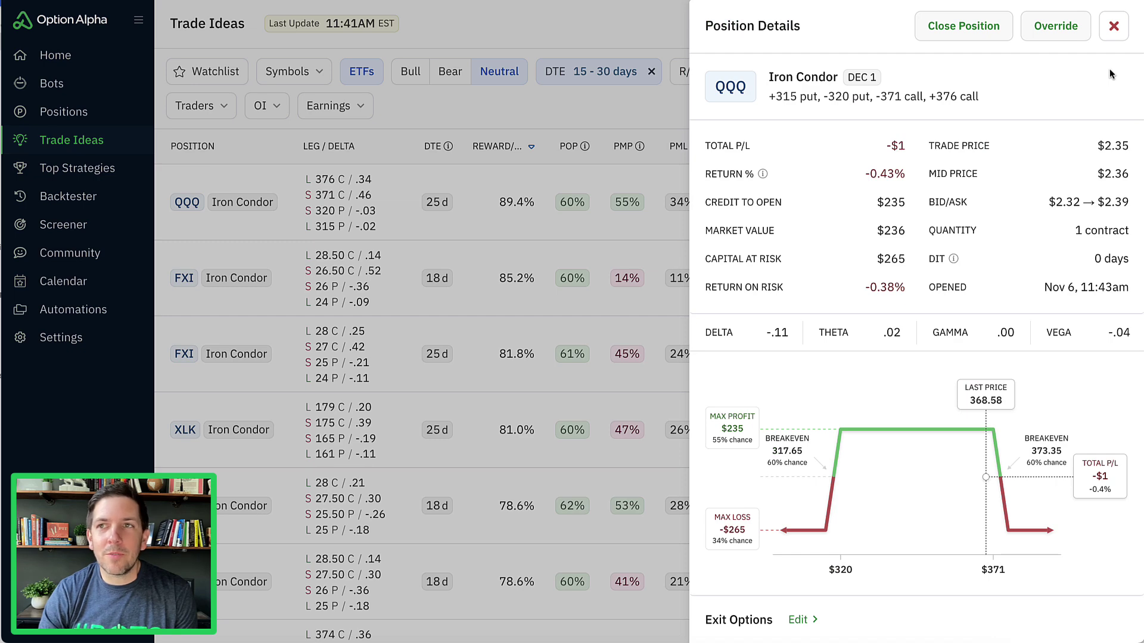
{"action": "scroll", "coordinate": [748, 275], "scroll_direction": "down", "scroll_amount": 10}
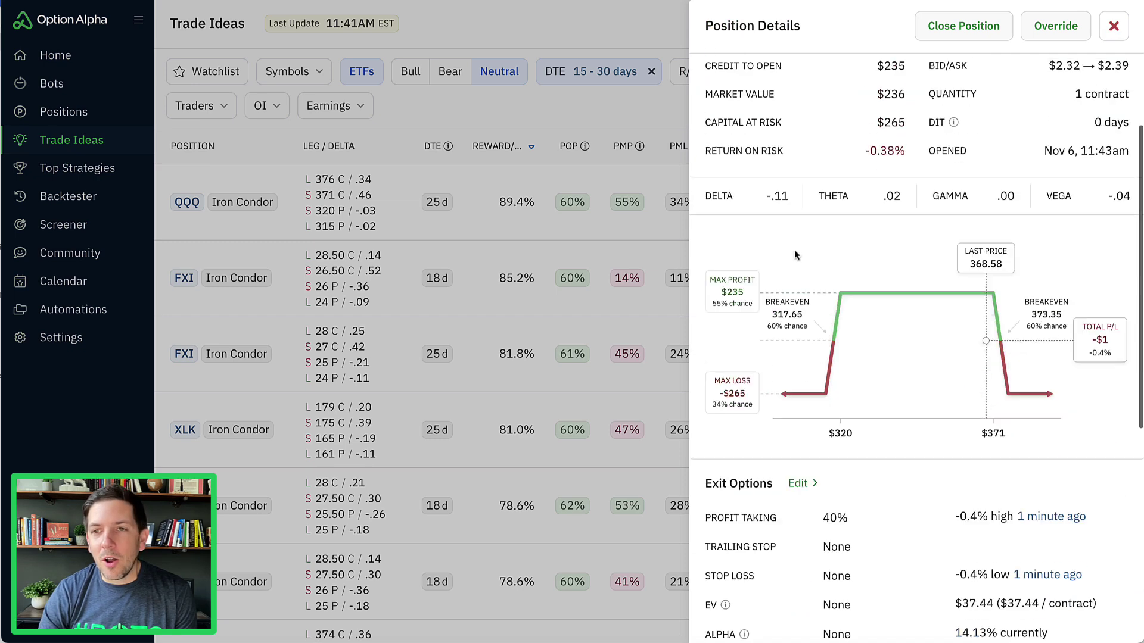
- Open the tastytrade bot and review its Positions (SPY spread, QQQ iron condor) and Log tabs
{"action": "left_click", "coordinate": [723, 339]}
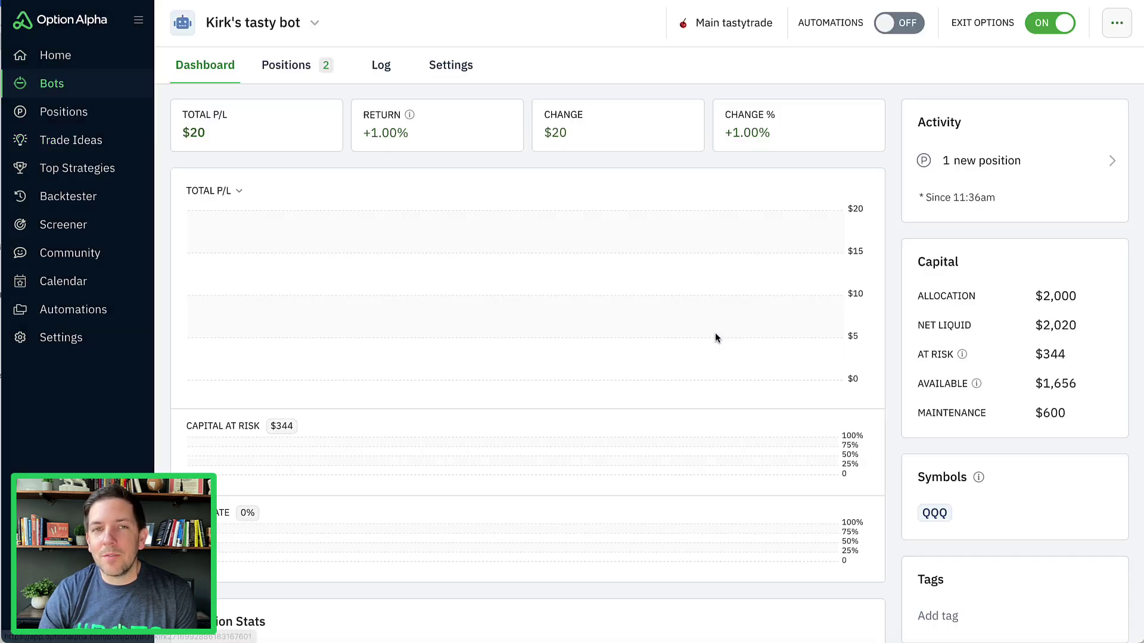
{"action": "left_click", "coordinate": [295, 66]}
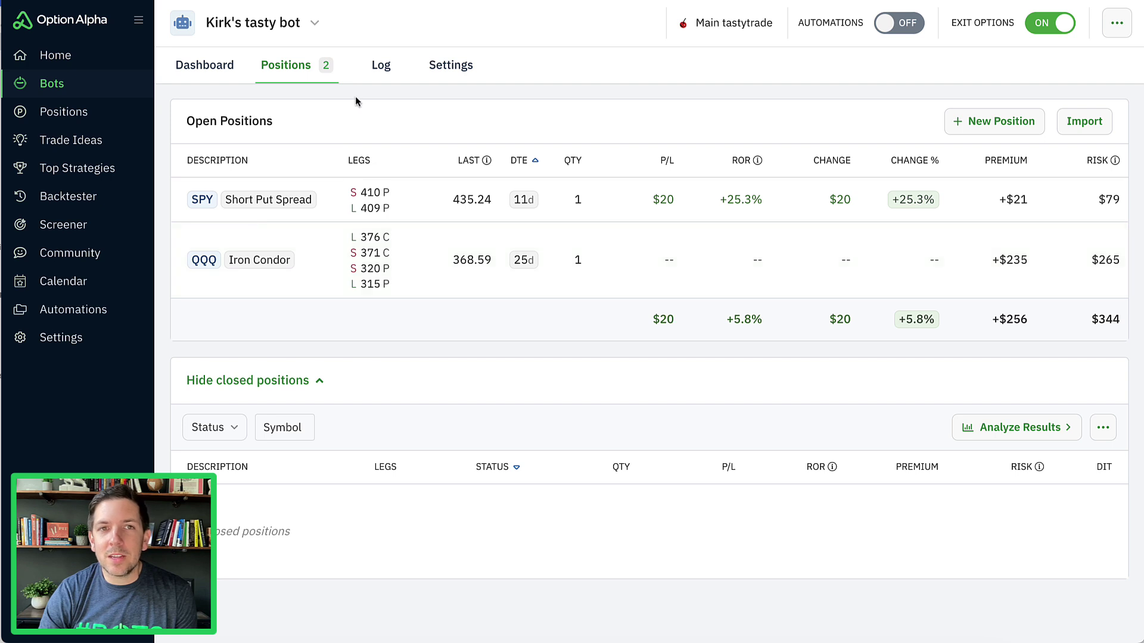
{"action": "left_click", "coordinate": [380, 66]}
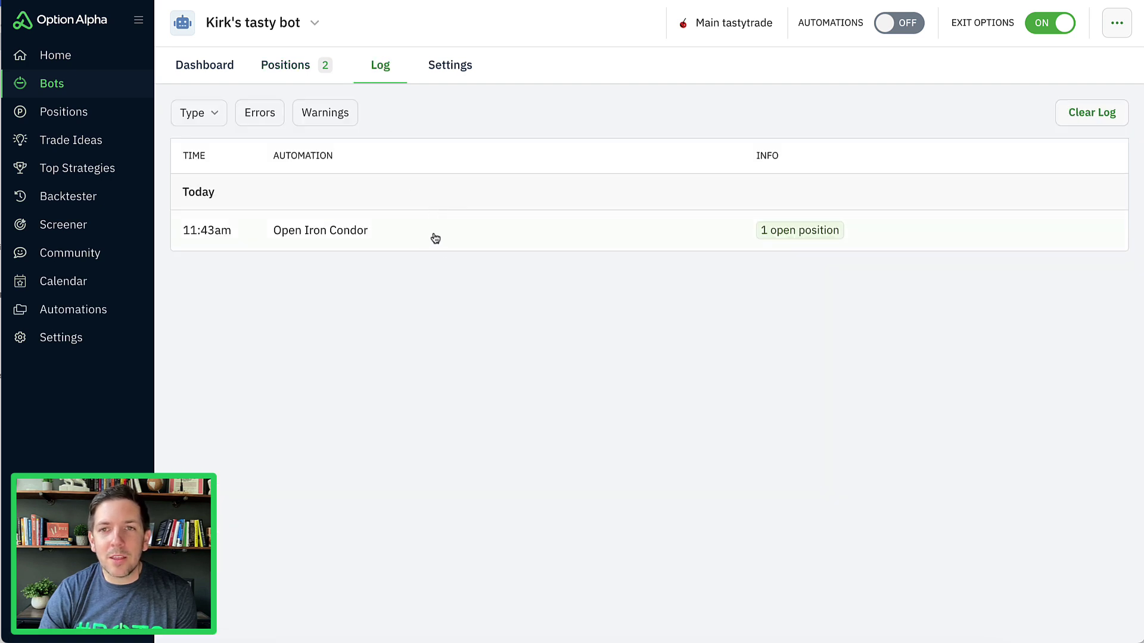
{"action": "left_click", "coordinate": [305, 69]}
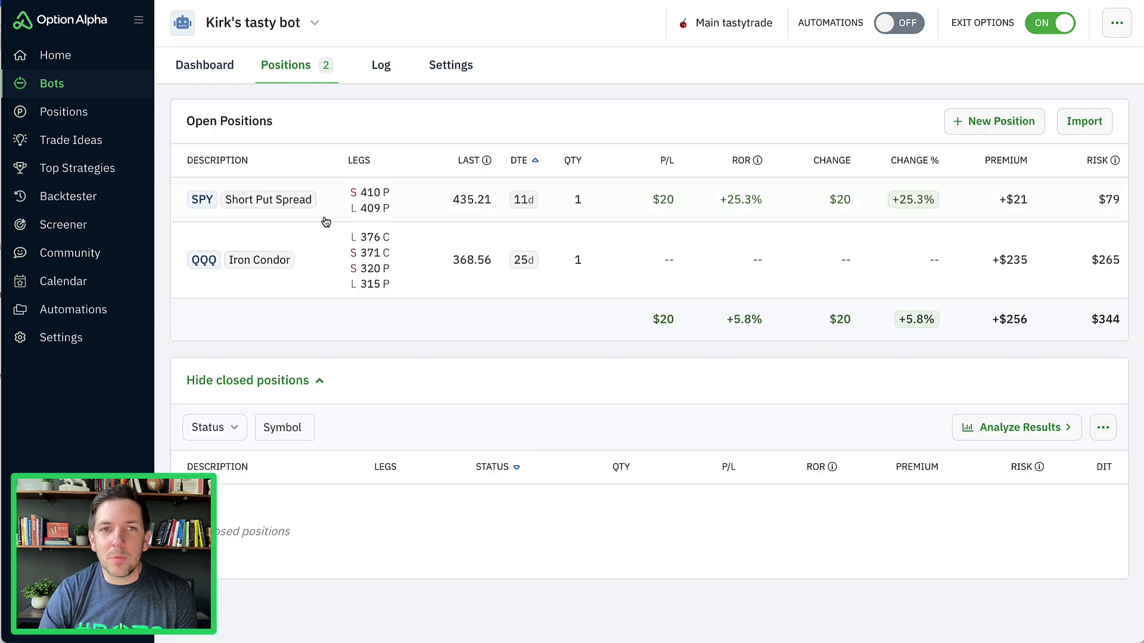